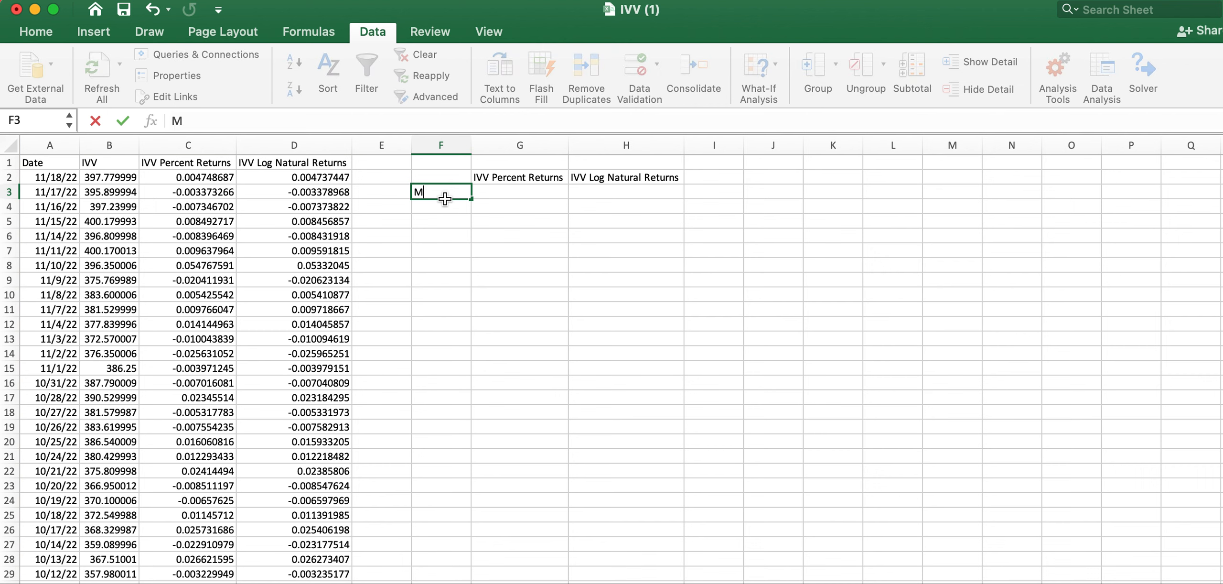
# - Confirm the Mean label in F3 and add the labels Standard Deviation and Variance in F4 and F5
pyautogui.press('Return')
pyautogui.write('Standar D')
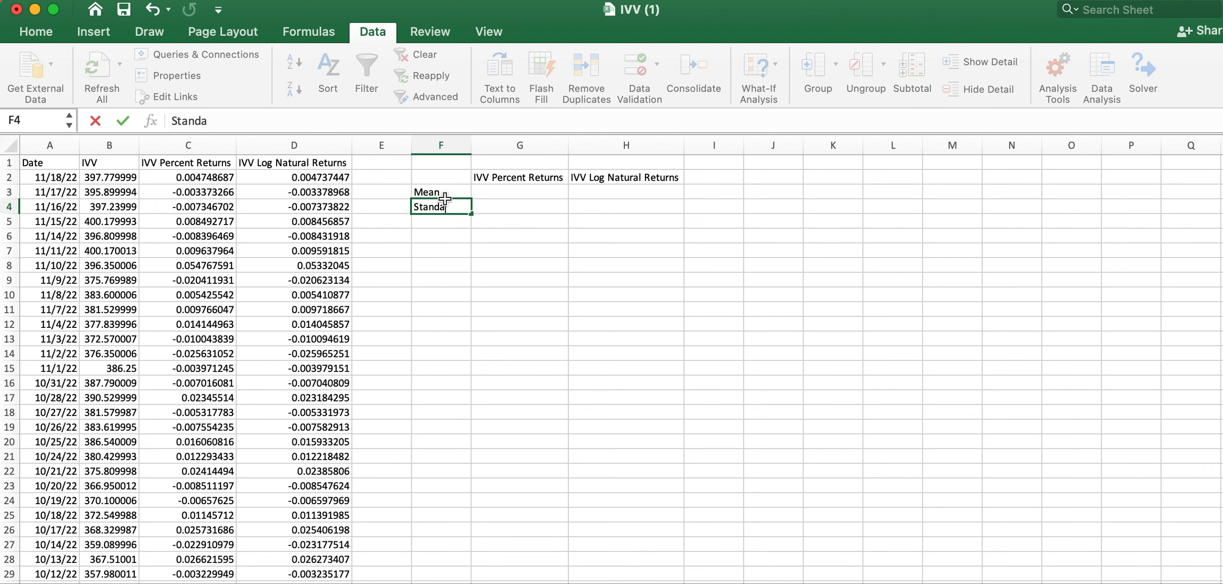
pyautogui.press('BackSpace')
pyautogui.press('BackSpace')
pyautogui.write('d Deviation')
pyautogui.press('Return')
pyautogui.write('Variance')
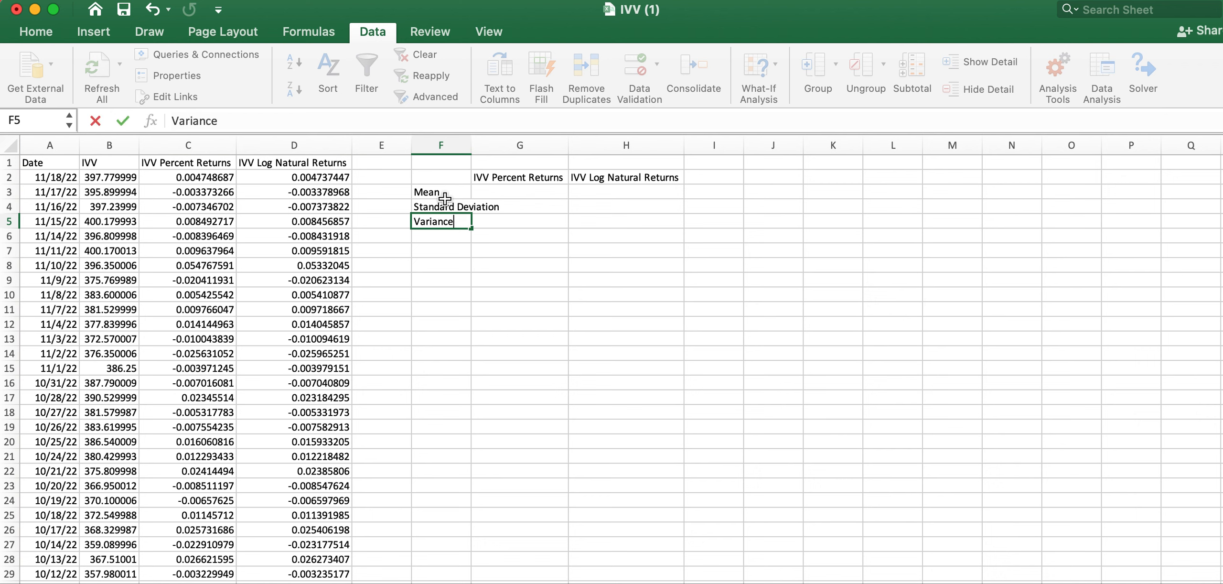
pyautogui.press('Return')
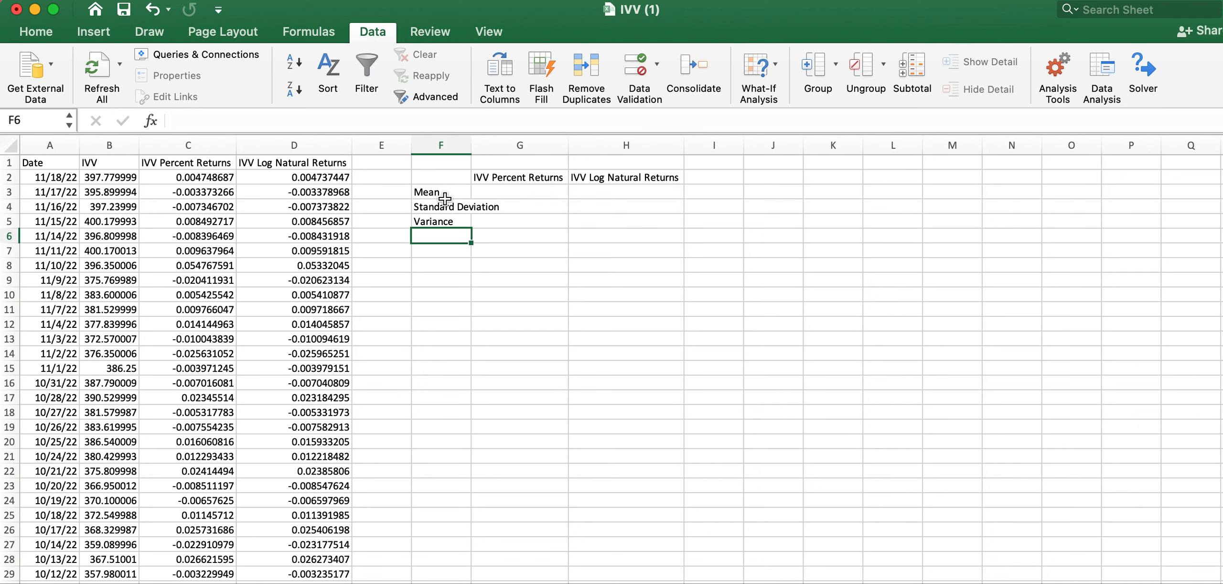
# - Add the labels Kurtosis, Skew, Minimum and Maximum in F6 to F9 and widen column F to fit them
pyautogui.write('Kurtosis')
pyautogui.press('Return')
pyautogui.write('Skew')
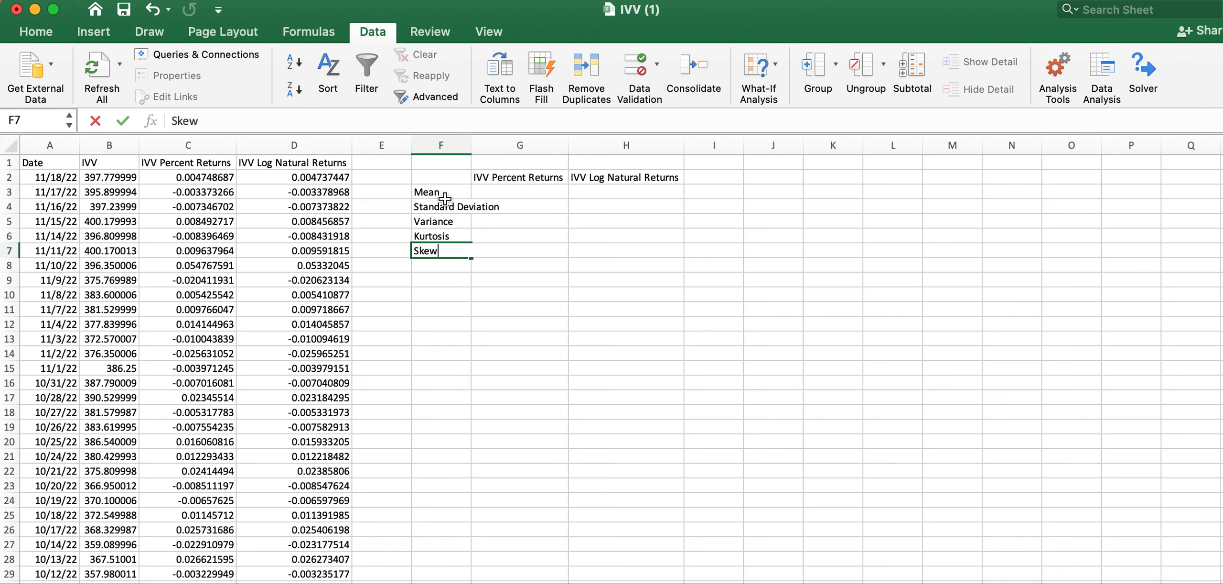
pyautogui.press('Return')
pyautogui.write('Minimum')
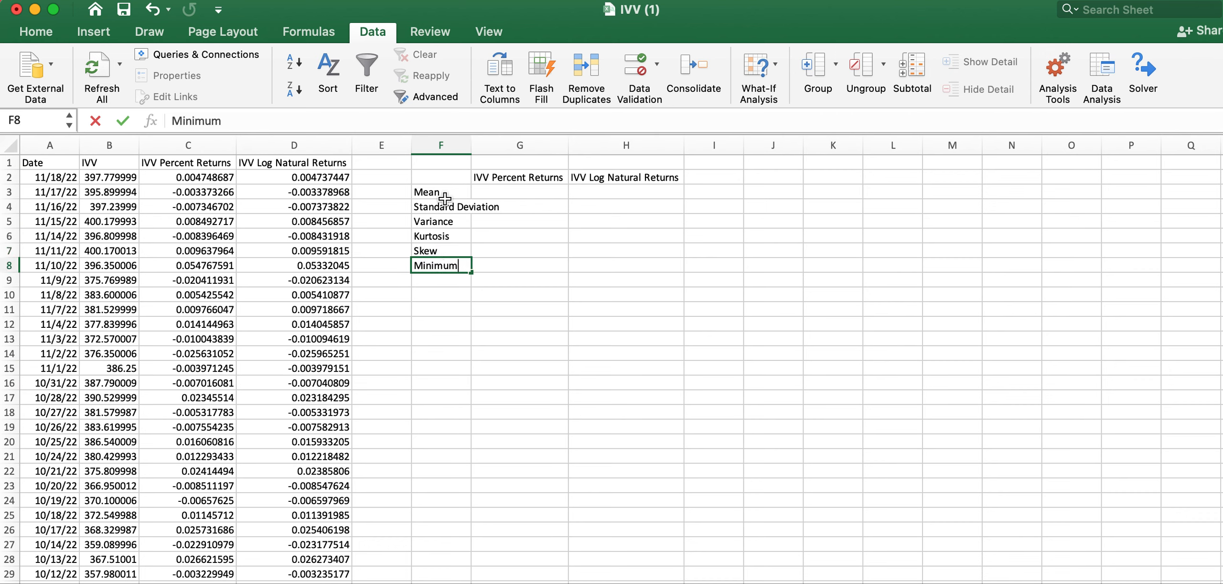
pyautogui.press('Return')
pyautogui.write('Maximum')
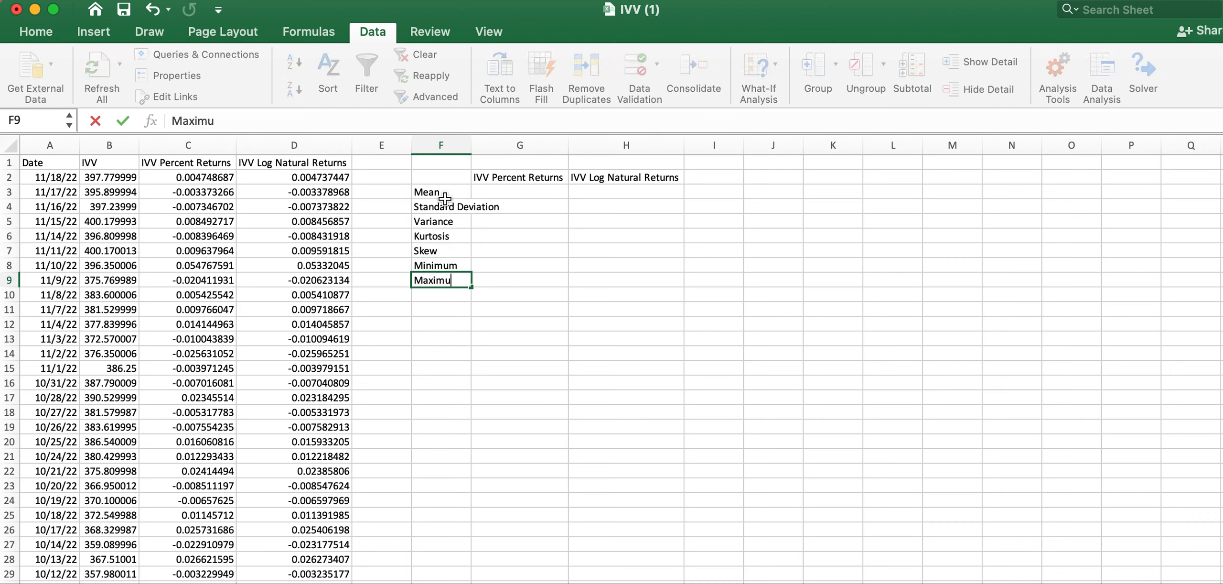
pyautogui.press('Return')
pyautogui.moveTo(478, 135); pyautogui.dragTo(504, 135)
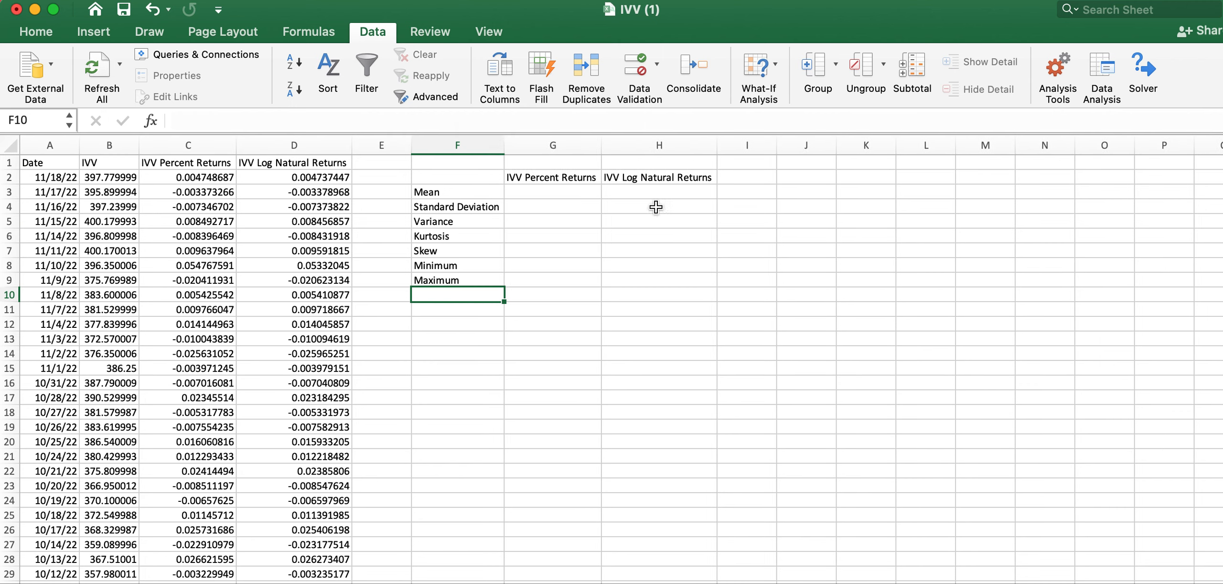
# - Calculate the mean of the percent returns in G3 with =AVERAGE(C2:C1259), excluding the error cell in C1260
pyautogui.click(566, 189)
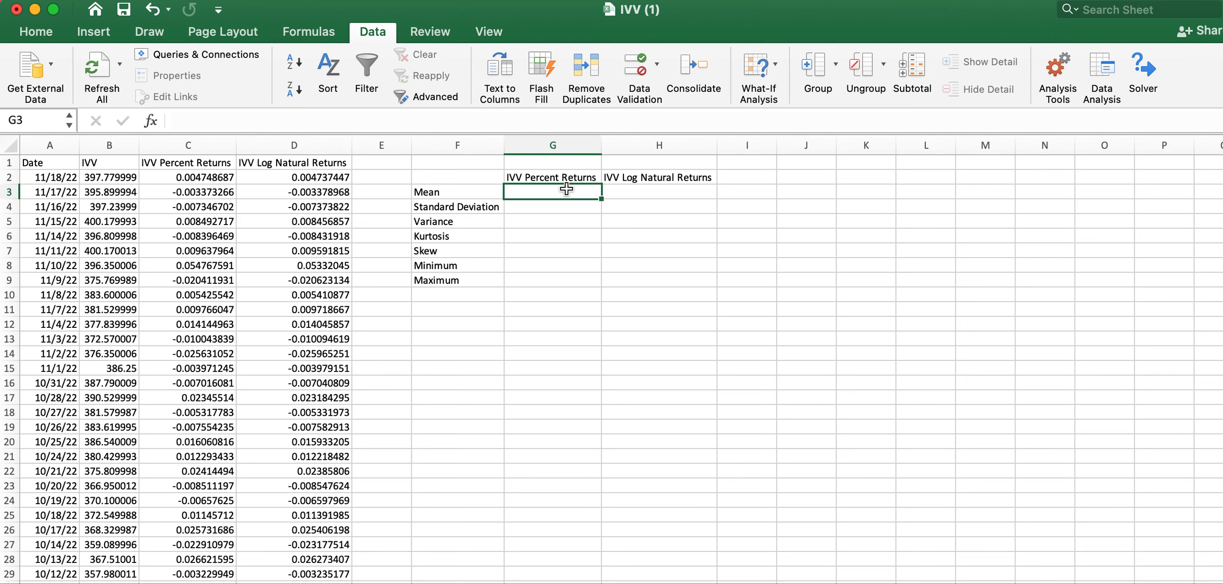
pyautogui.write('=aver')
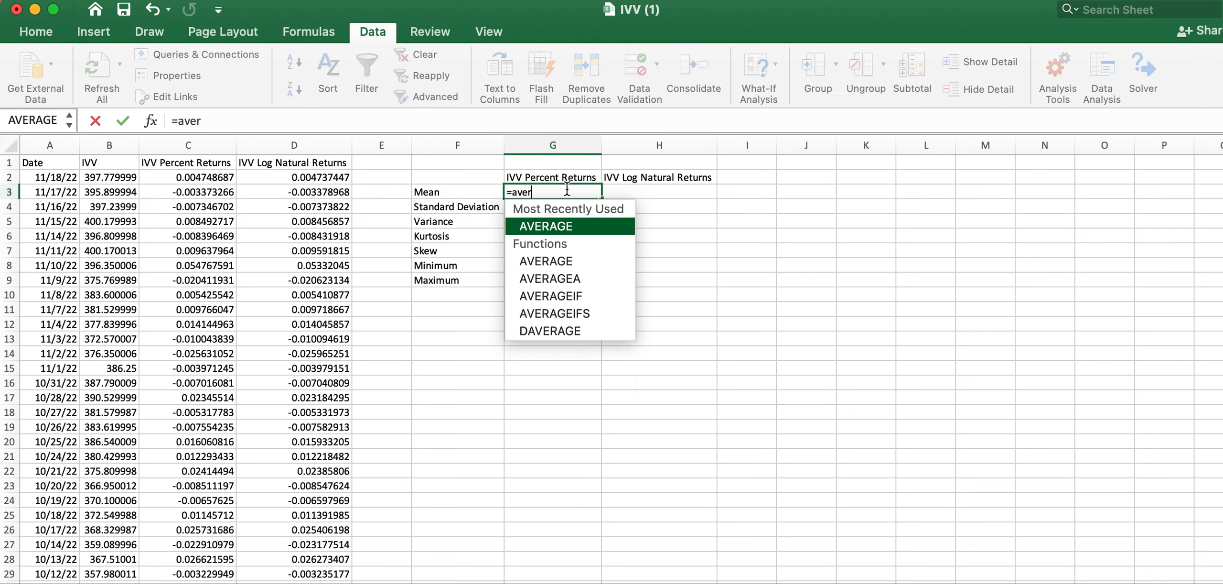
pyautogui.press('Tab')
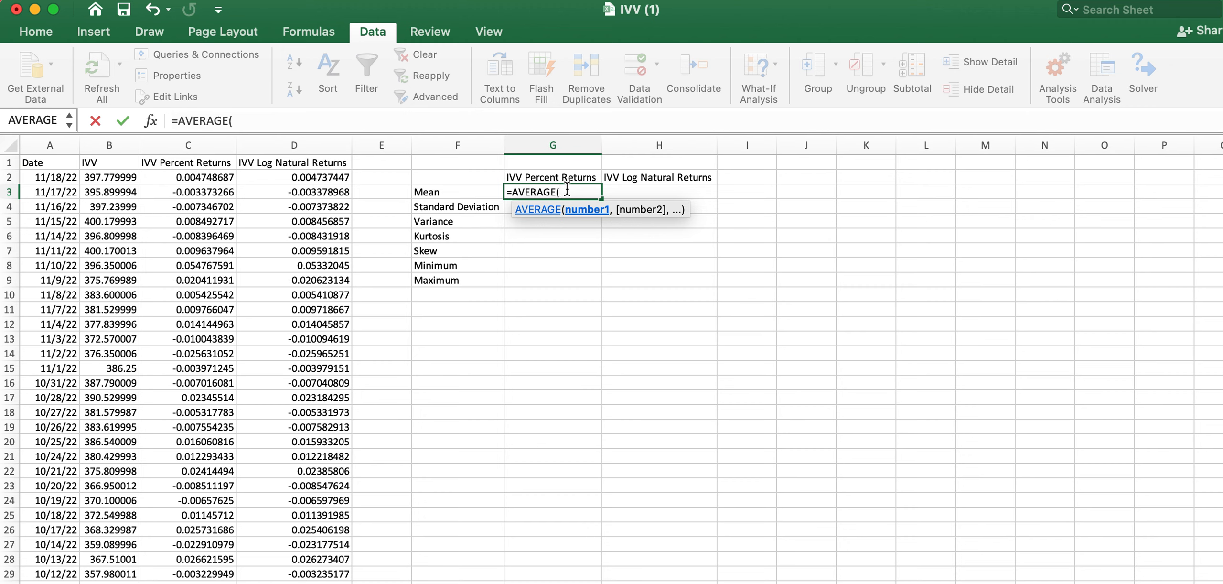
pyautogui.click(170, 181)
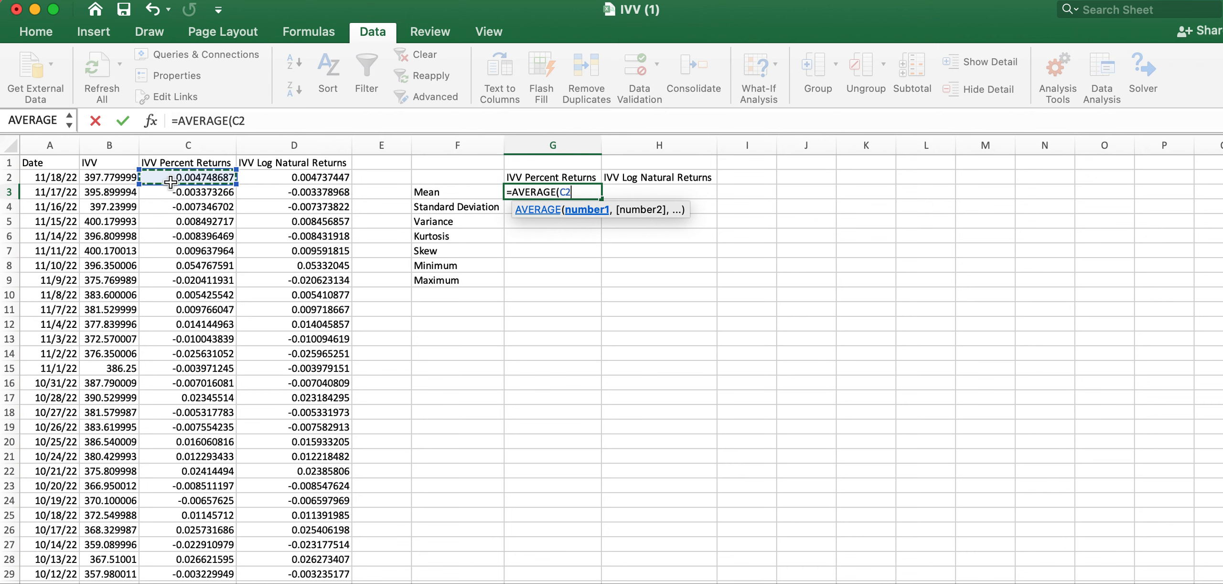
pyautogui.press('super+shift+Down')
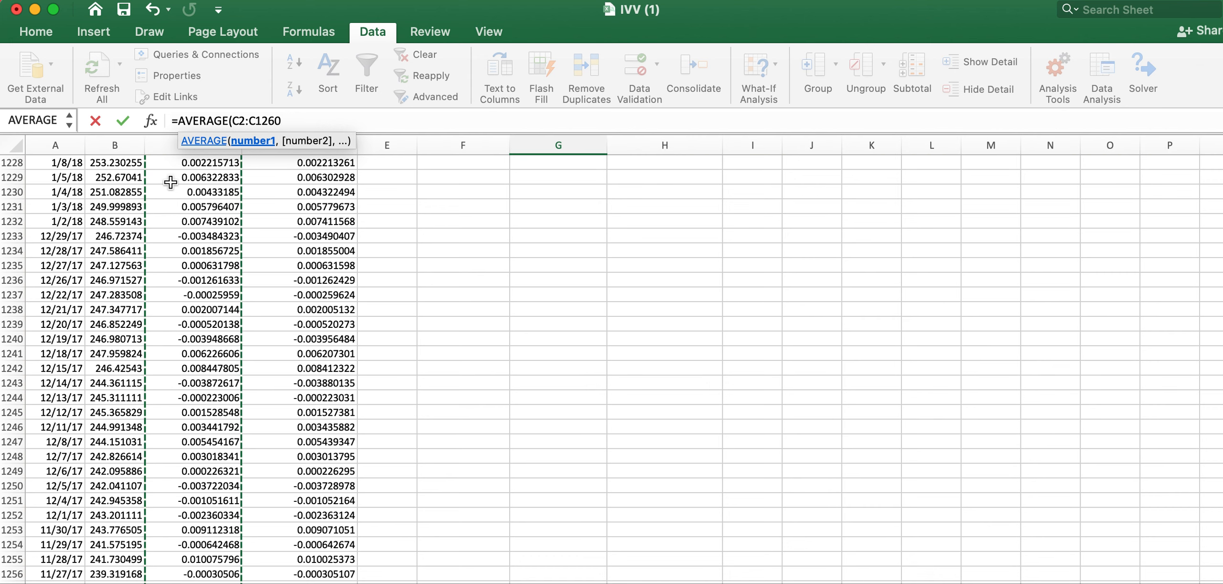
pyautogui.scroll(-3, 325, 315)
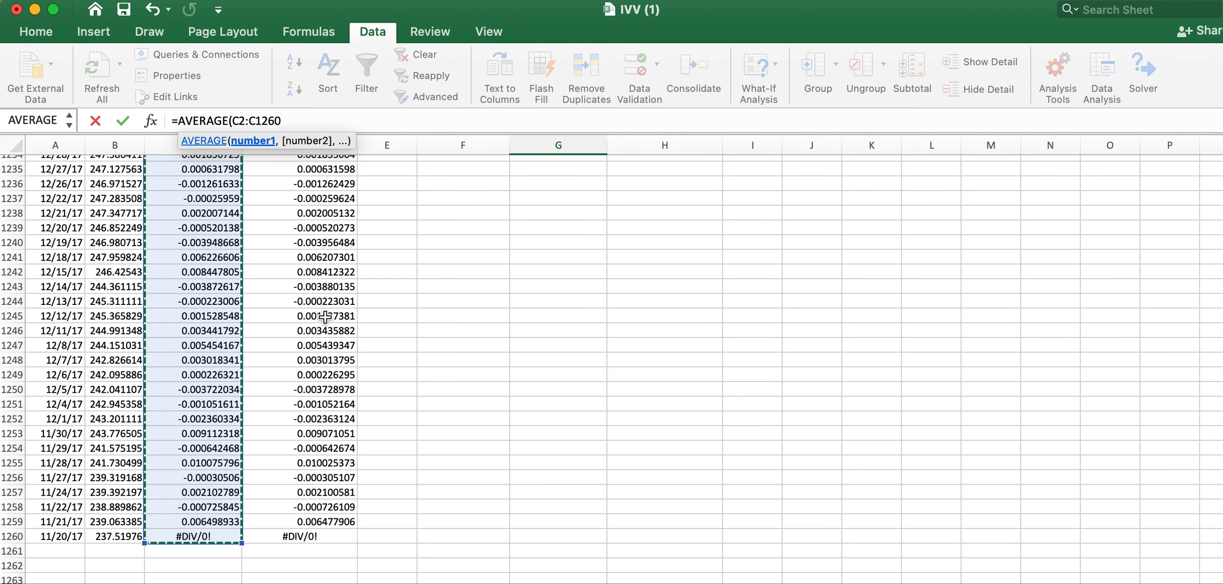
pyautogui.press('BackSpace')
pyautogui.press('BackSpace')
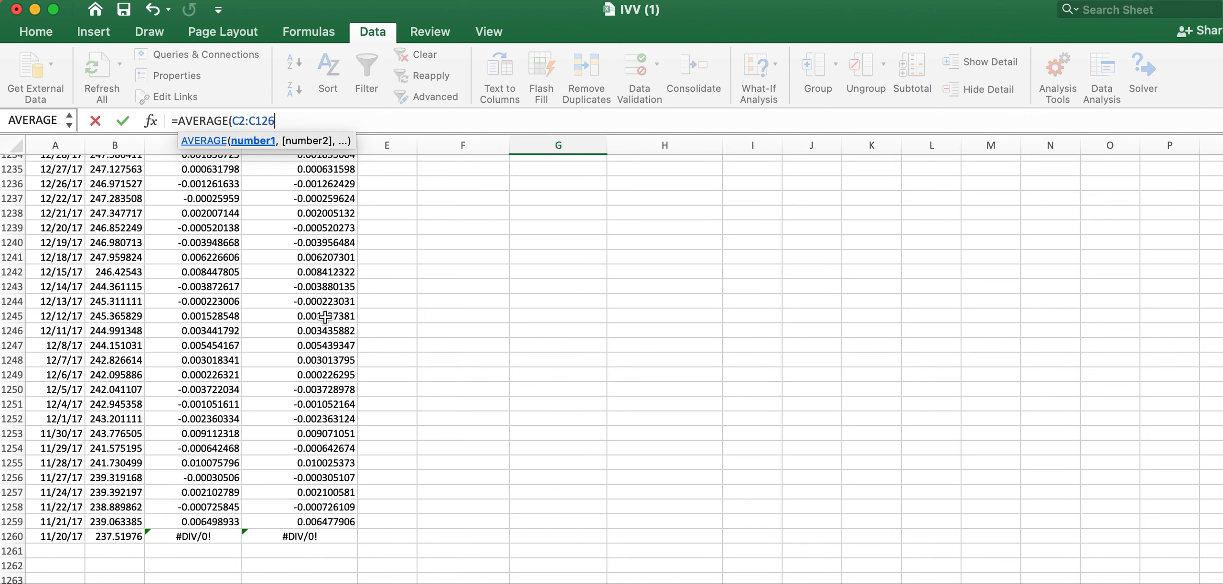
pyautogui.write('9)')
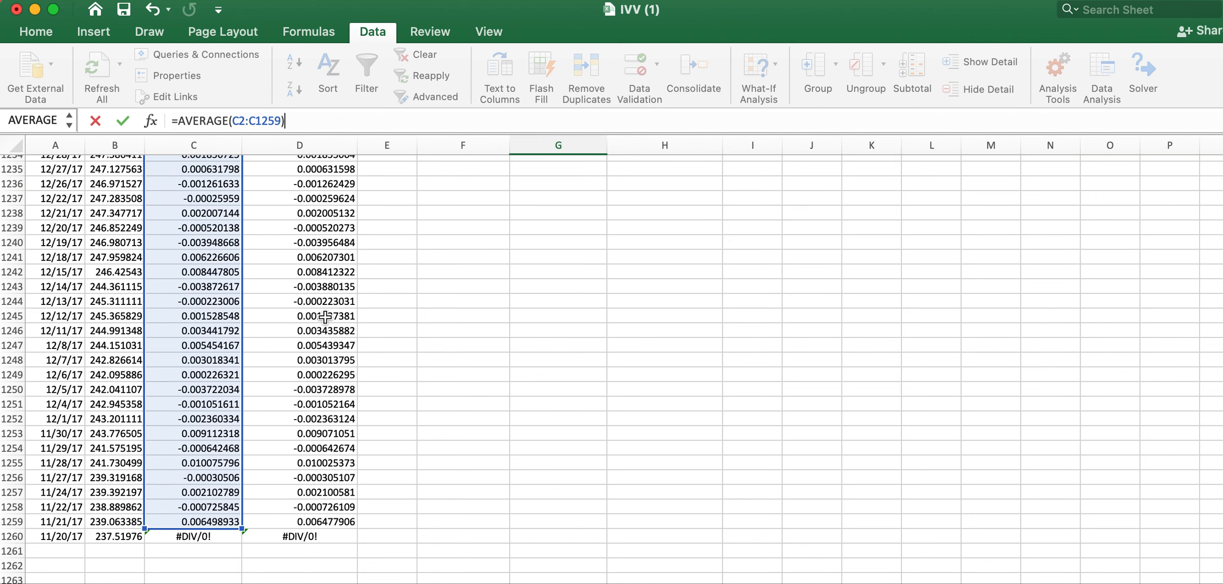
pyautogui.press('Return')
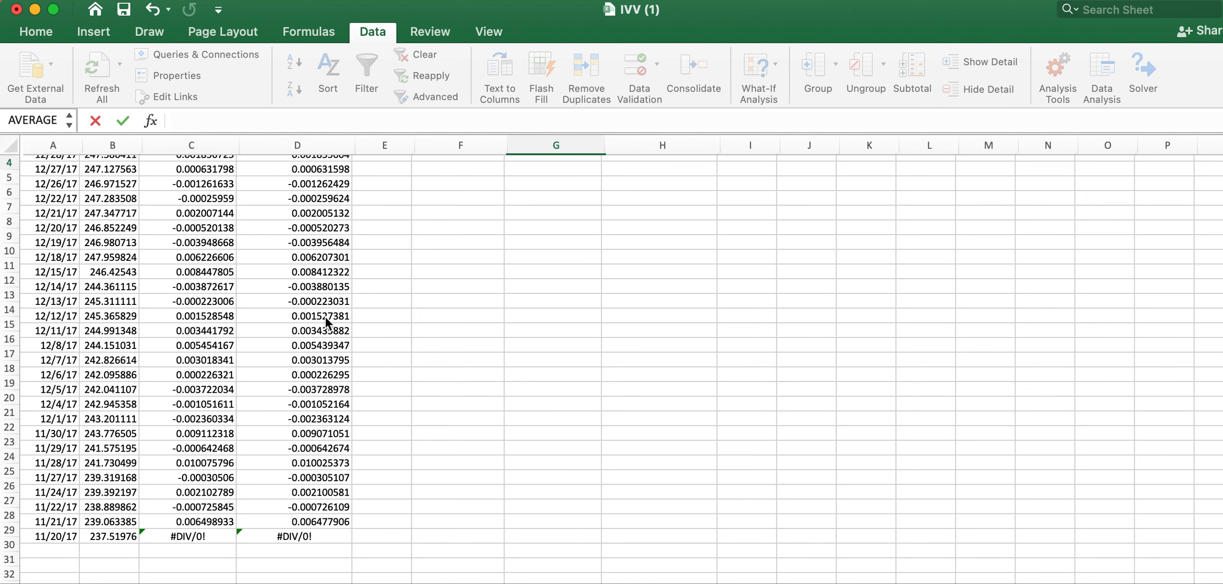
# - Fill the mean formula from G3 into H3 for the log natural returns and check the range it references
pyautogui.scroll(2, 325, 317)
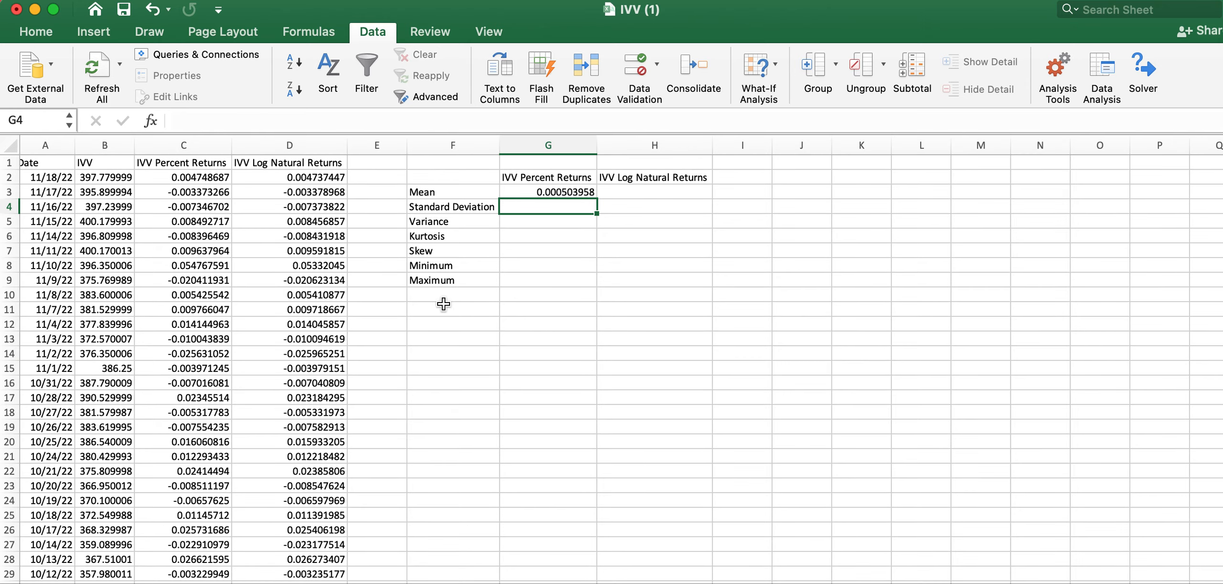
pyautogui.click(557, 193)
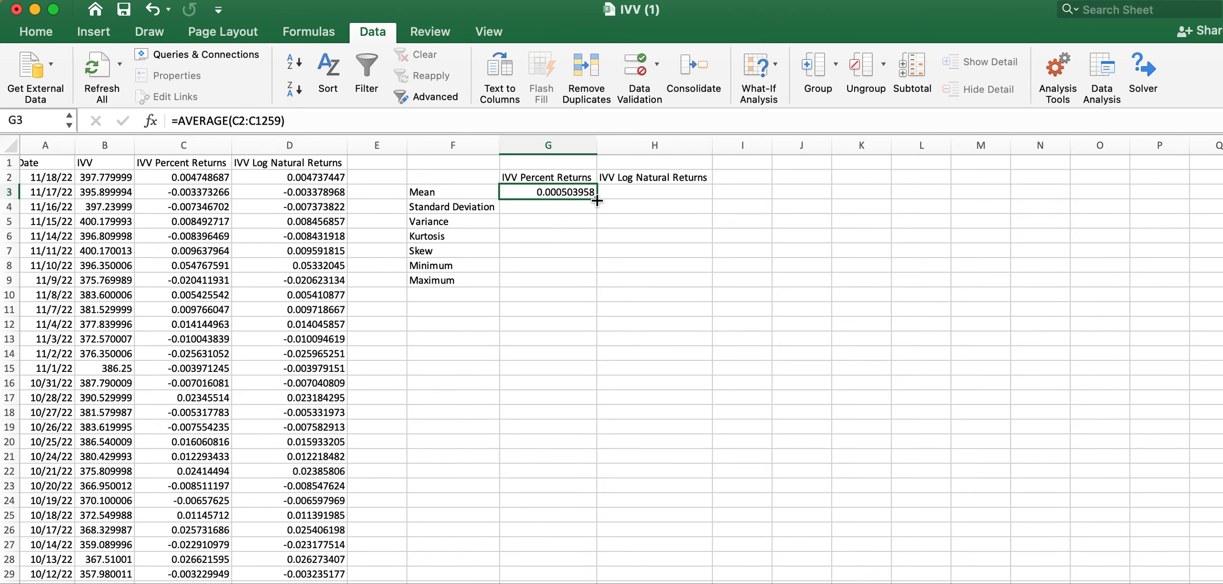
pyautogui.moveTo(596, 200); pyautogui.dragTo(692, 193)
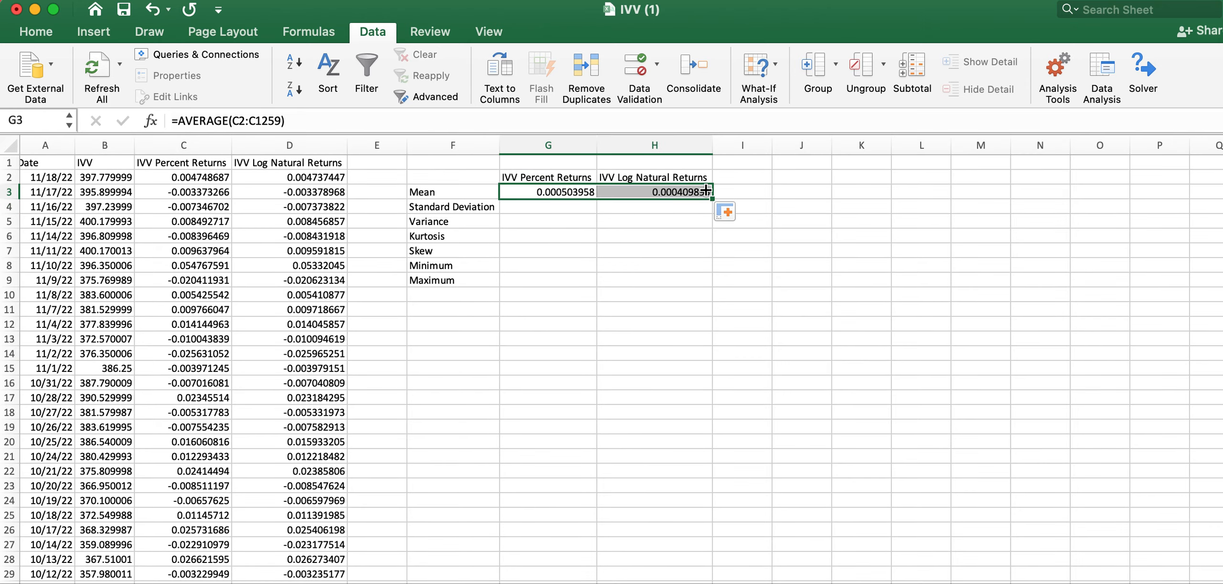
pyautogui.click(690, 193)
pyautogui.click(323, 117)
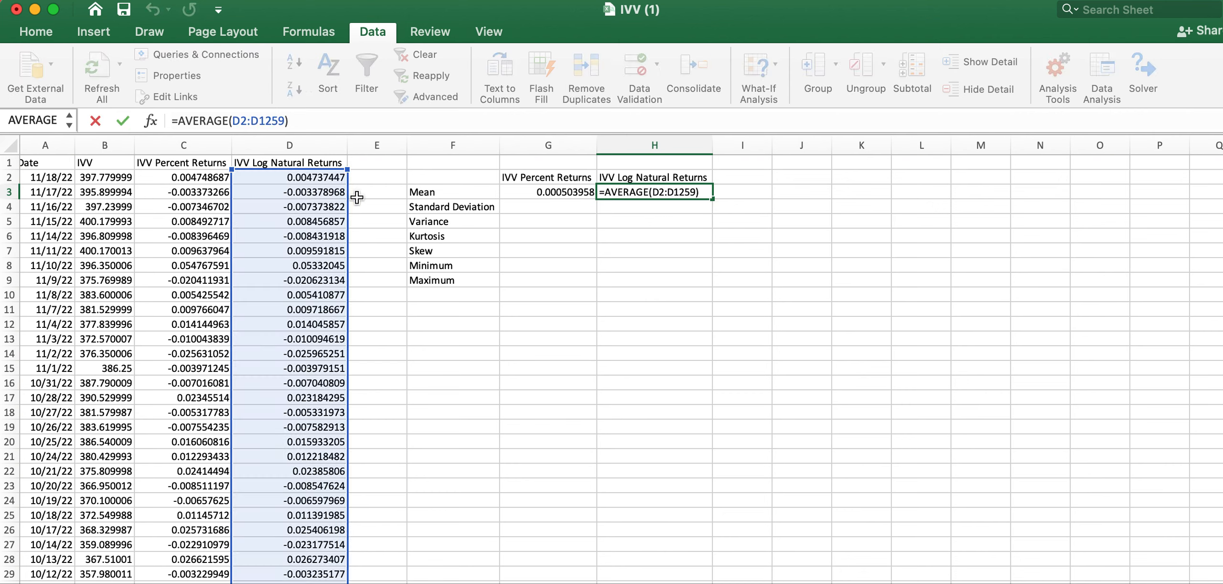
# - Calculate the standard deviation of the percent returns in G4 with =STDEV(C2:C1259)
pyautogui.click(533, 205)
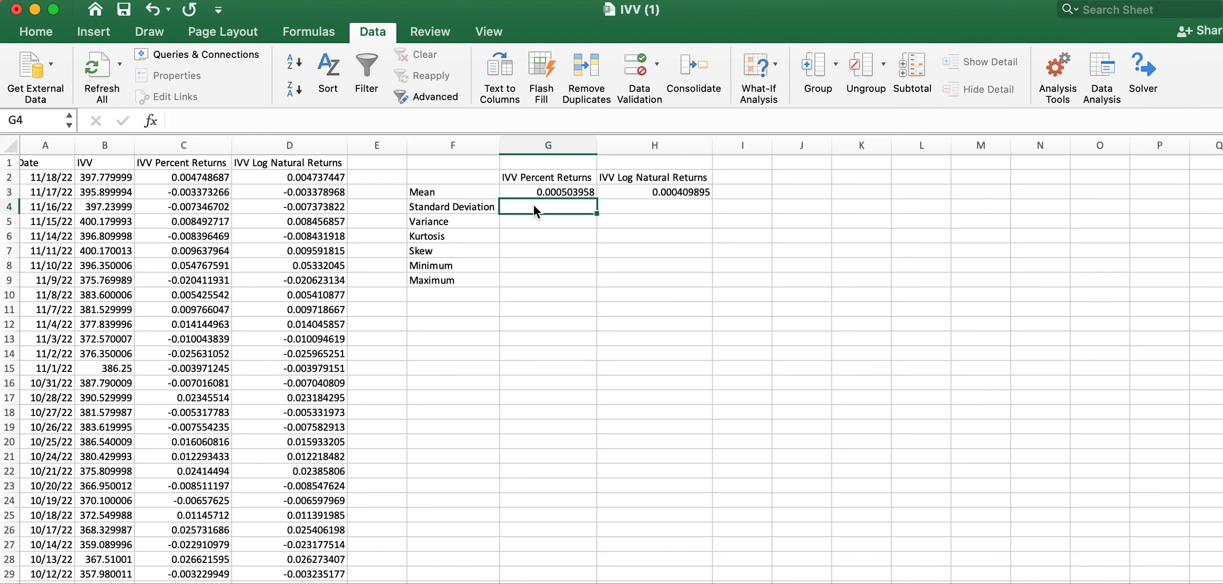
pyautogui.write('=')
pyautogui.write('stdv')
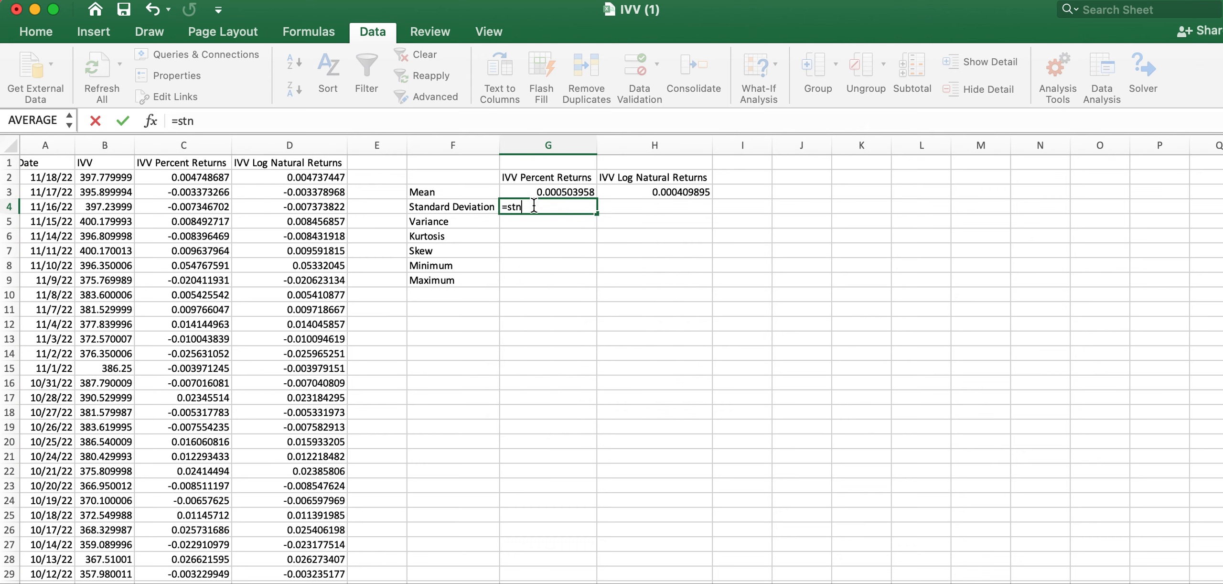
pyautogui.press('BackSpace')
pyautogui.press('BackSpace')
pyautogui.press('Tab')
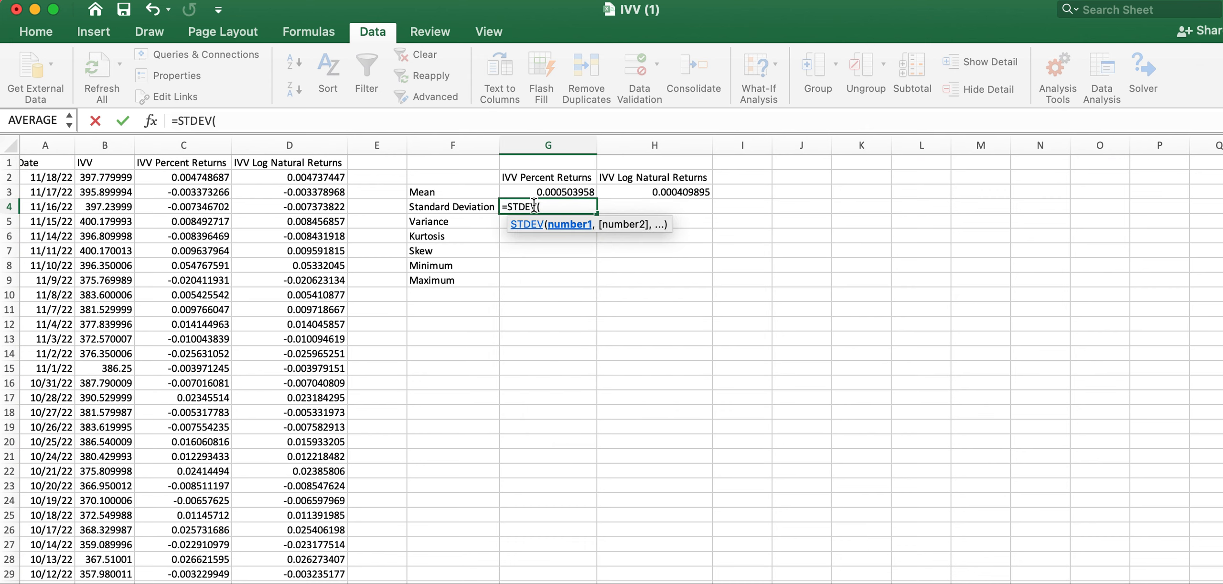
pyautogui.click(185, 177)
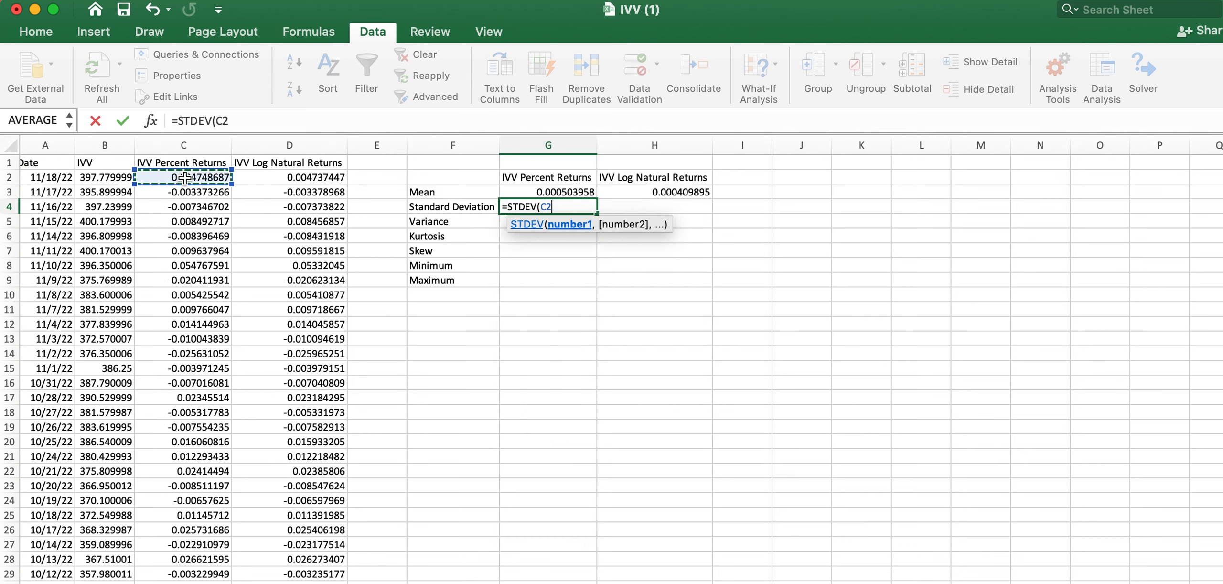
pyautogui.hotkey('ctrl', 'shift', 'Down')
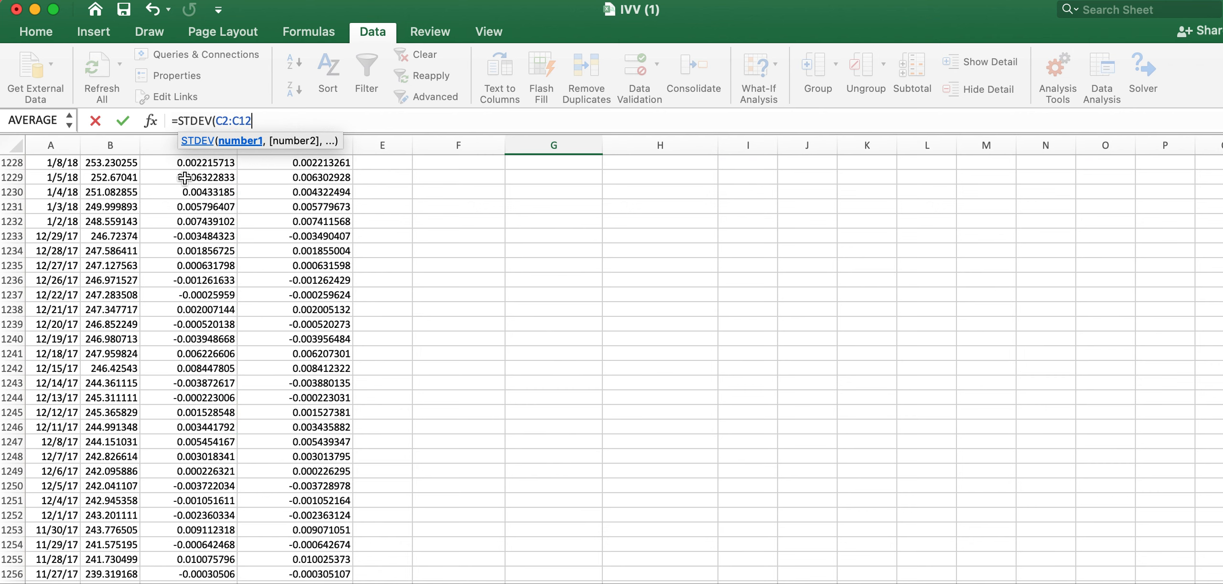
pyautogui.write(')')
pyautogui.press('Return')
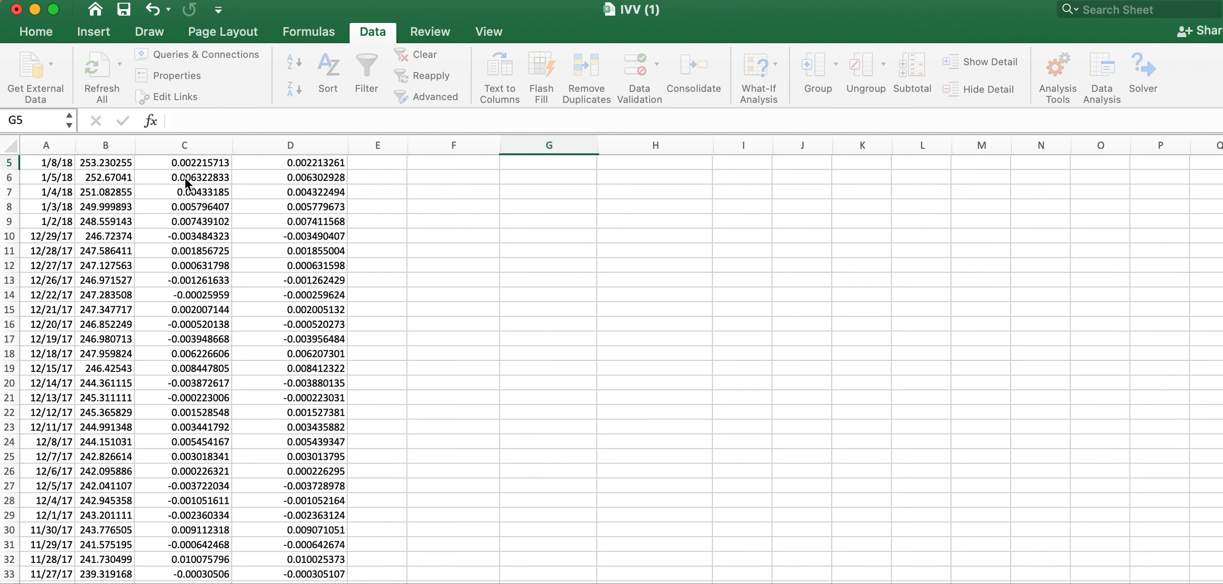
# - Fill the standard deviation formula from G4 into H4 for the log natural returns
pyautogui.scroll(2, 184, 177)
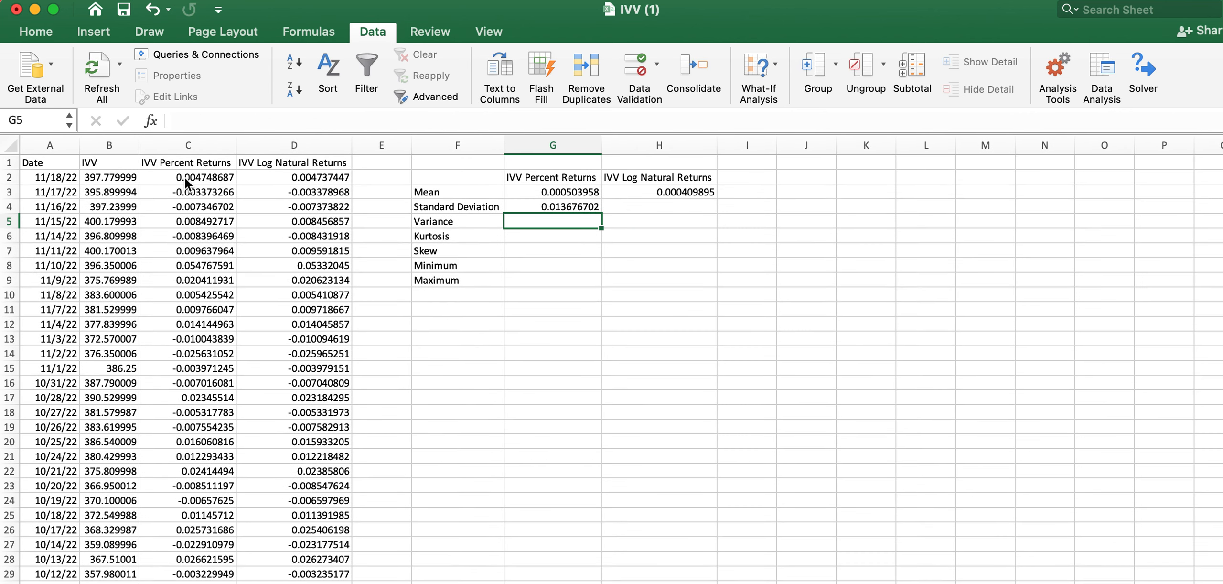
pyautogui.click(593, 208)
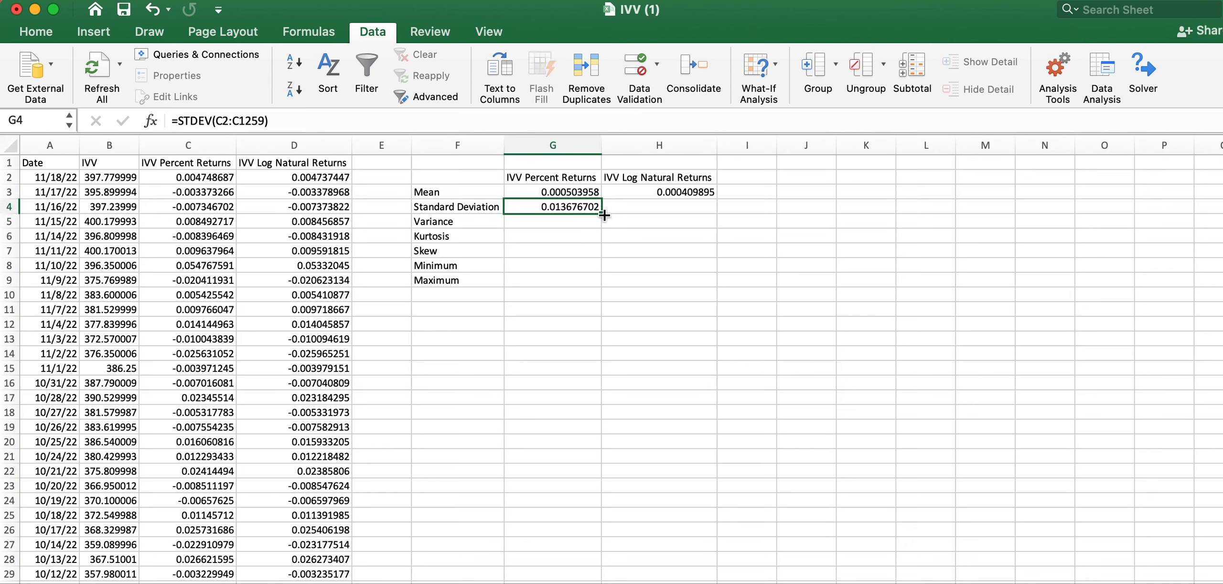
pyautogui.moveTo(601, 213); pyautogui.dragTo(673, 213)
# - Calculate the population variance of the percent returns in G5 with =VAR.P(C2:C1259)
pyautogui.click(534, 228)
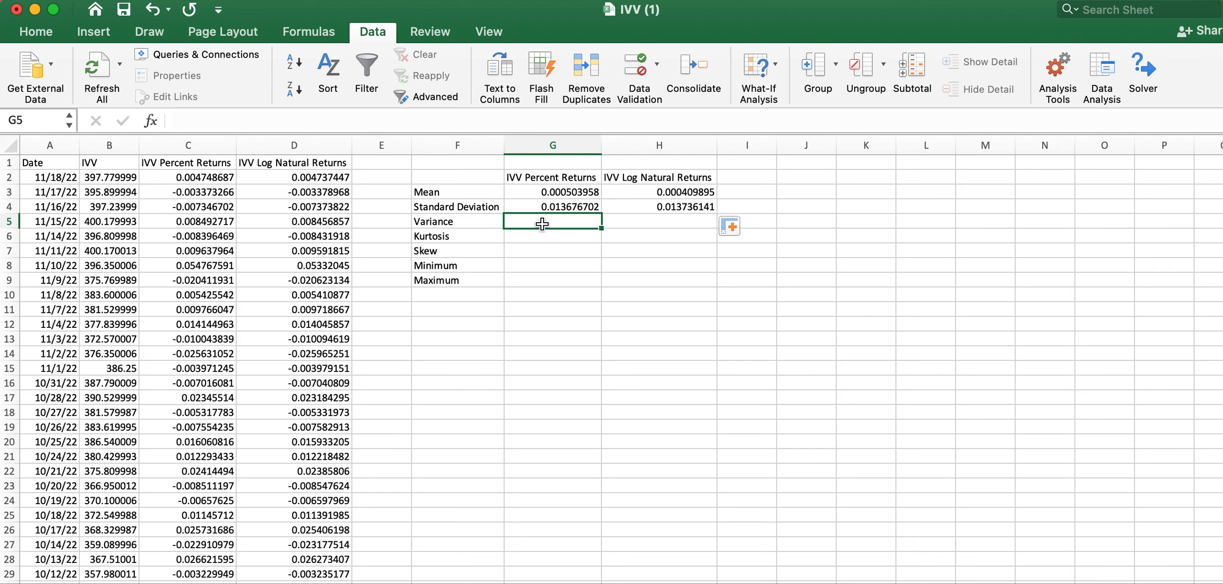
pyautogui.write('=var')
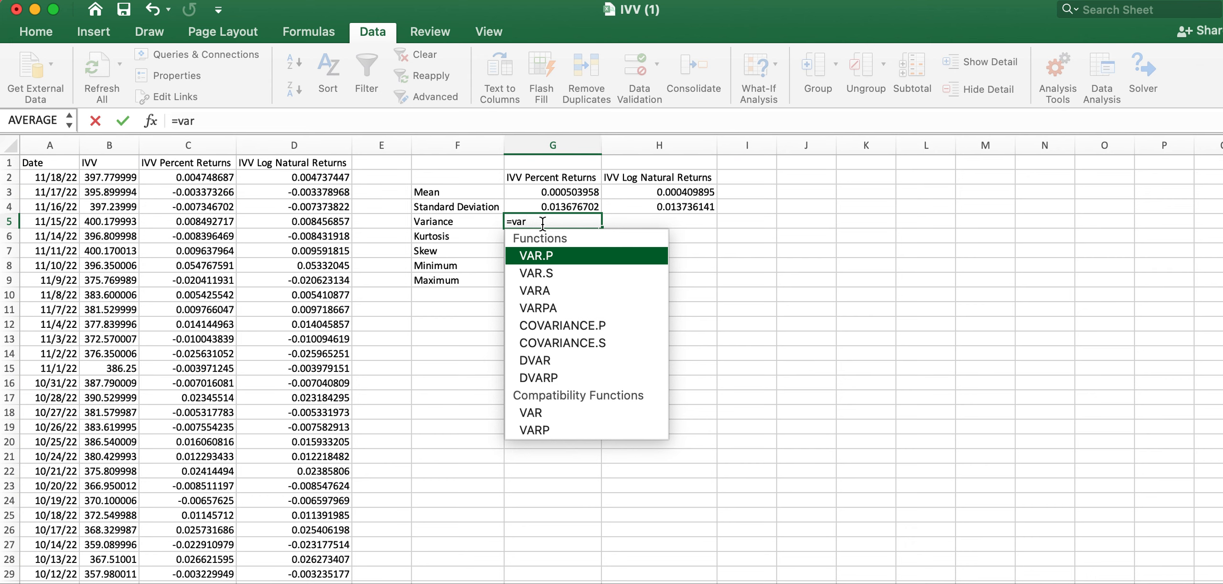
pyautogui.press('Tab')
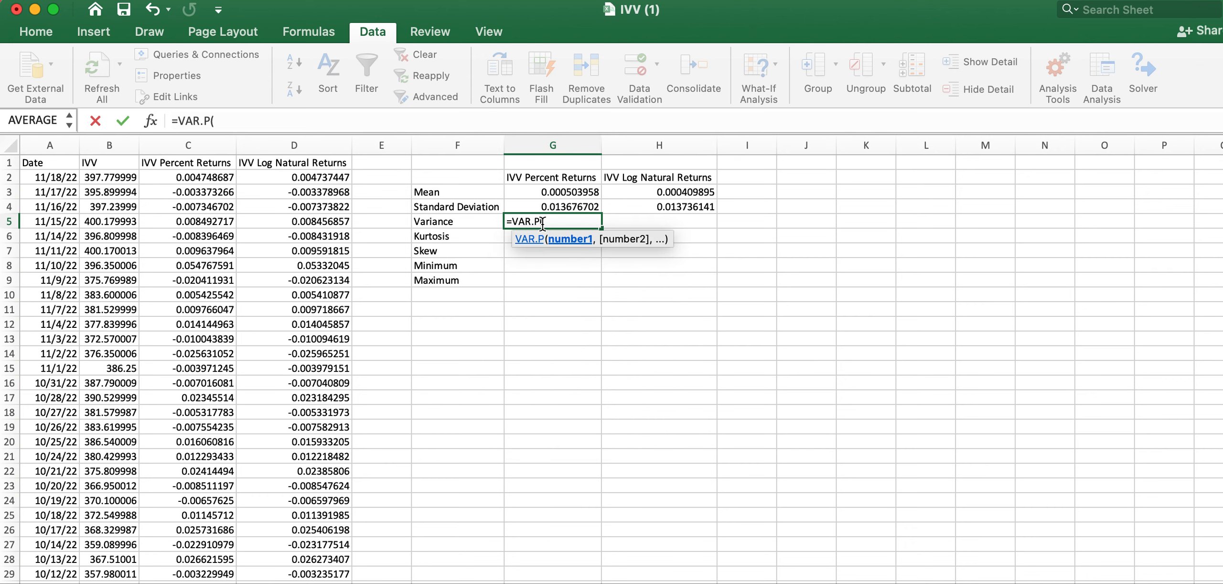
pyautogui.click(227, 178)
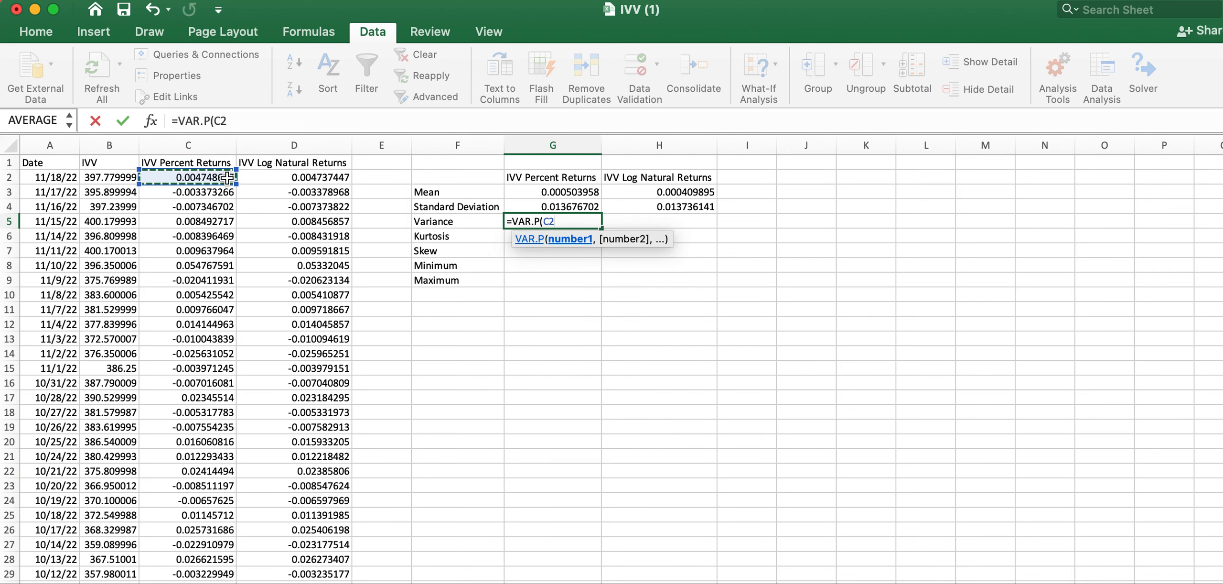
pyautogui.hotkey('ctrl', 'shift', 'Down')
pyautogui.press('BackSpace')
pyautogui.press('BackSpace')
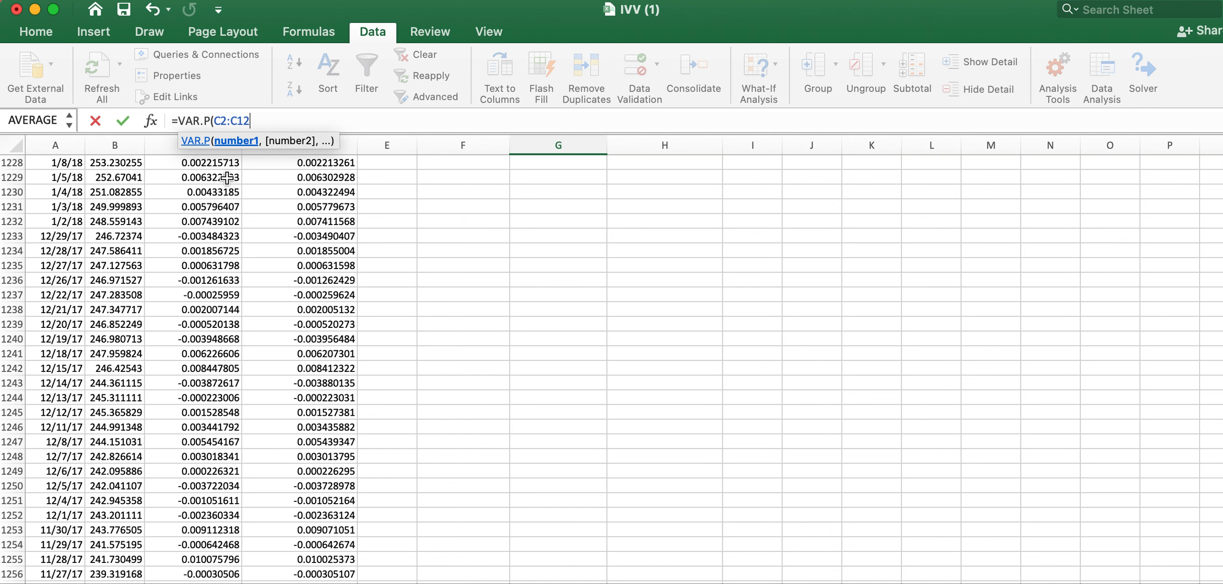
pyautogui.write('5')
pyautogui.write(')')
pyautogui.press('Return')
# - Fill the variance formula from G5 into H5 for the log natural returns
pyautogui.scroll(2, 228, 177)
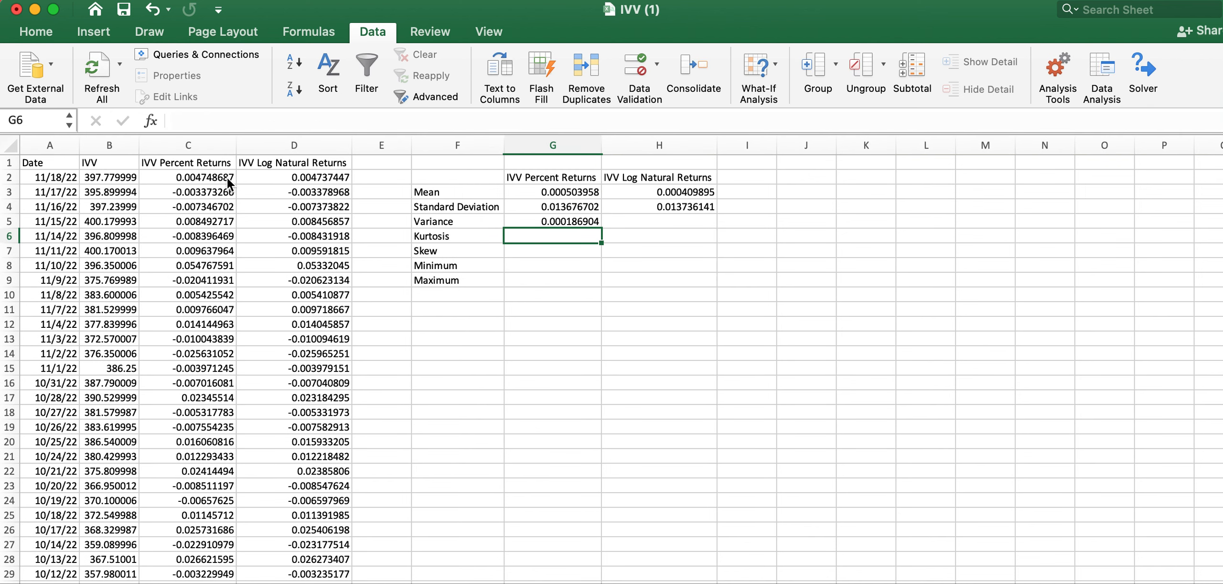
pyautogui.click(545, 219)
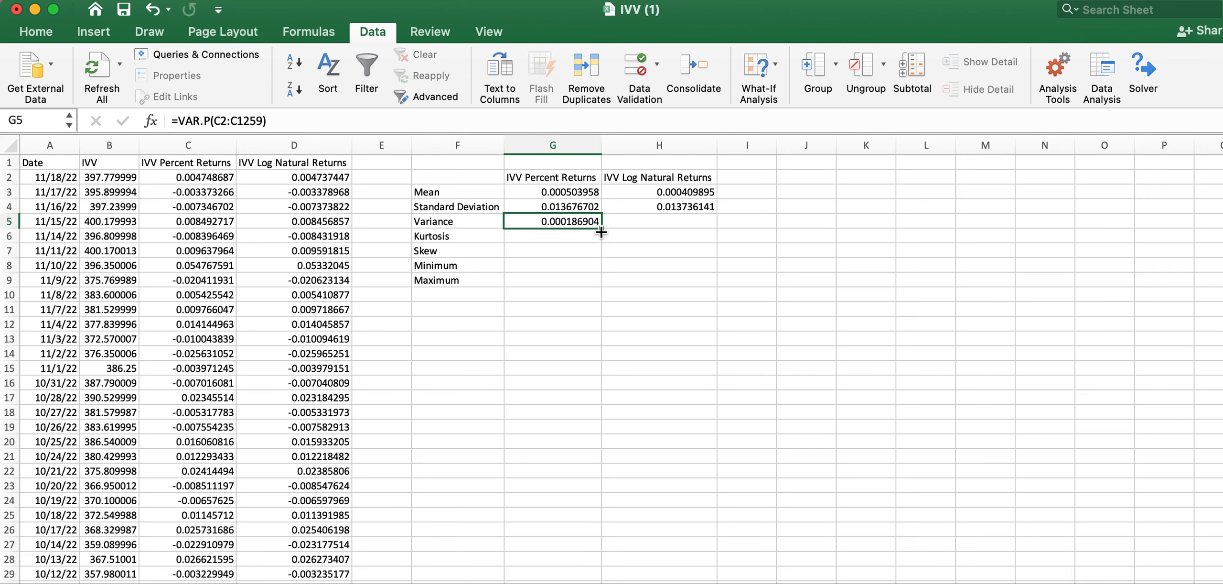
pyautogui.moveTo(601, 229); pyautogui.dragTo(688, 233)
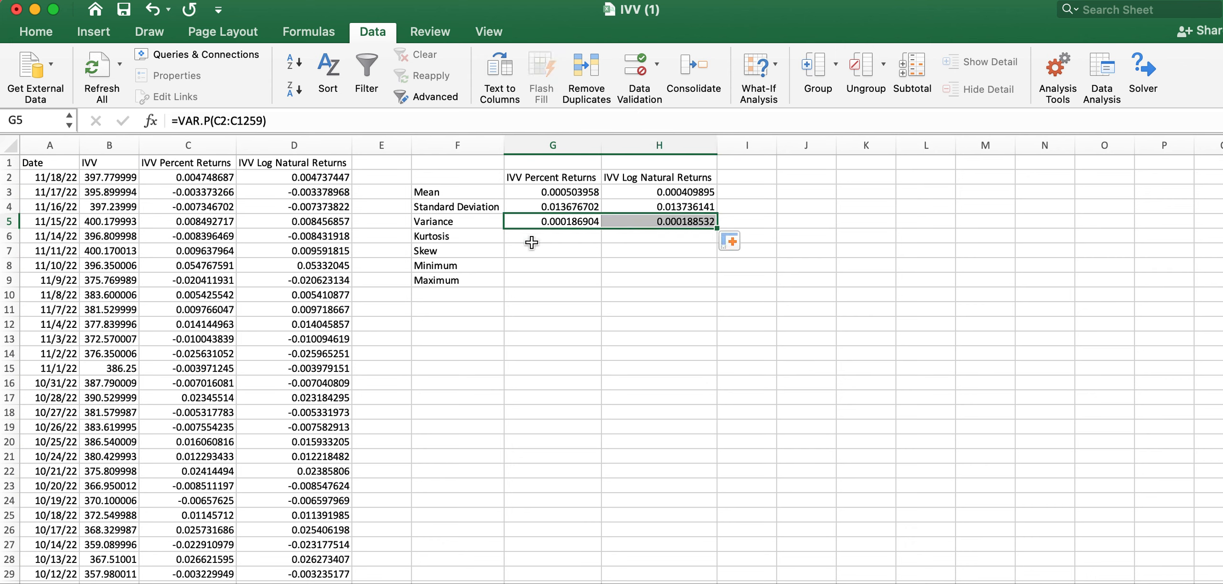
# - Calculate the kurtosis of the percent returns in G6 with =KURT(C2:C1259) and fill it into H6 for the log natural returns
pyautogui.click(530, 236)
pyautogui.write('=kurt')
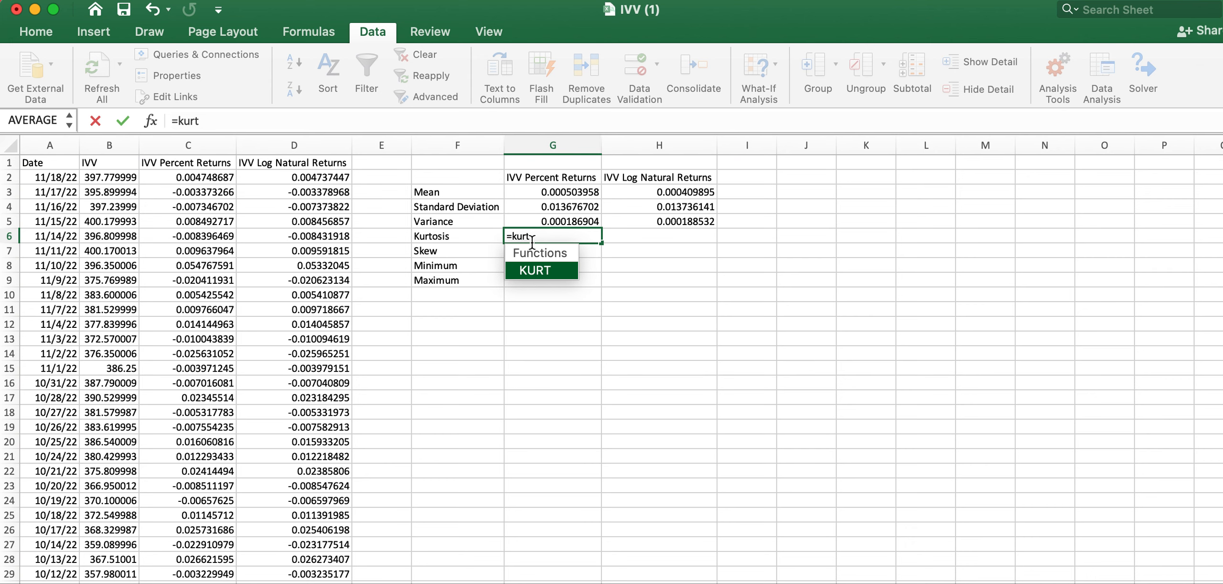
pyautogui.press('Tab')
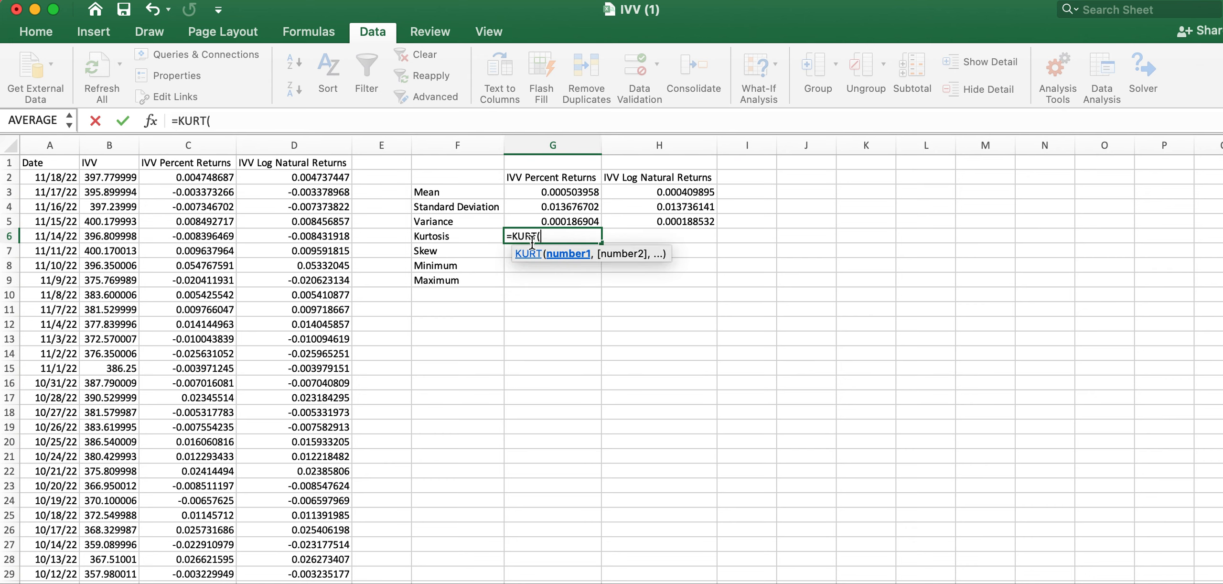
pyautogui.click(226, 177)
pyautogui.press('super+shift+Down')
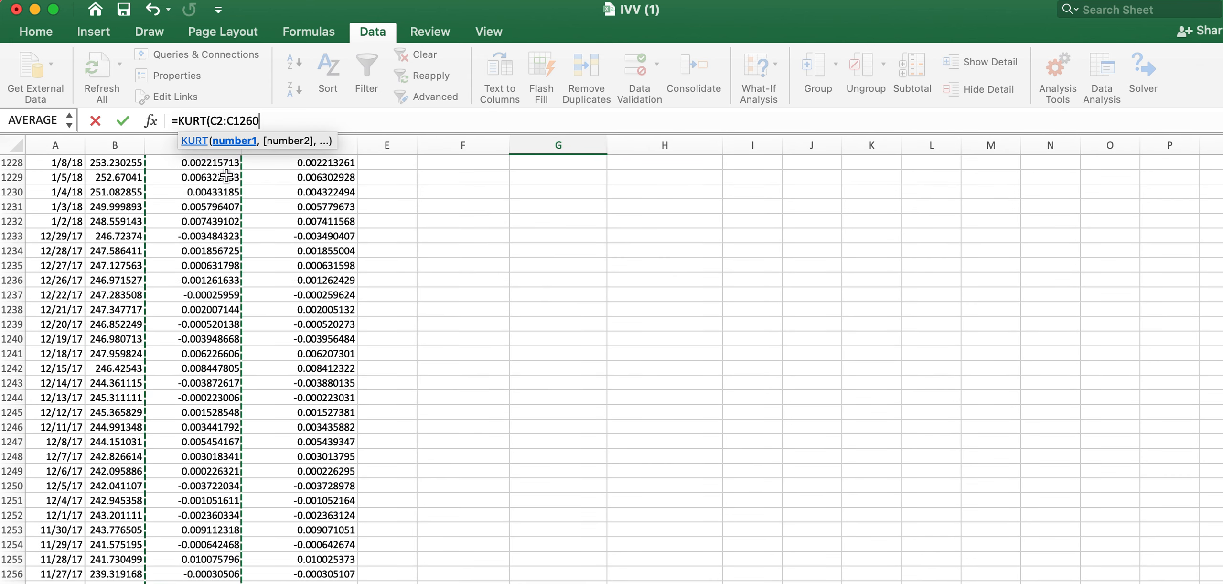
pyautogui.press('BackSpace')
pyautogui.press('BackSpace')
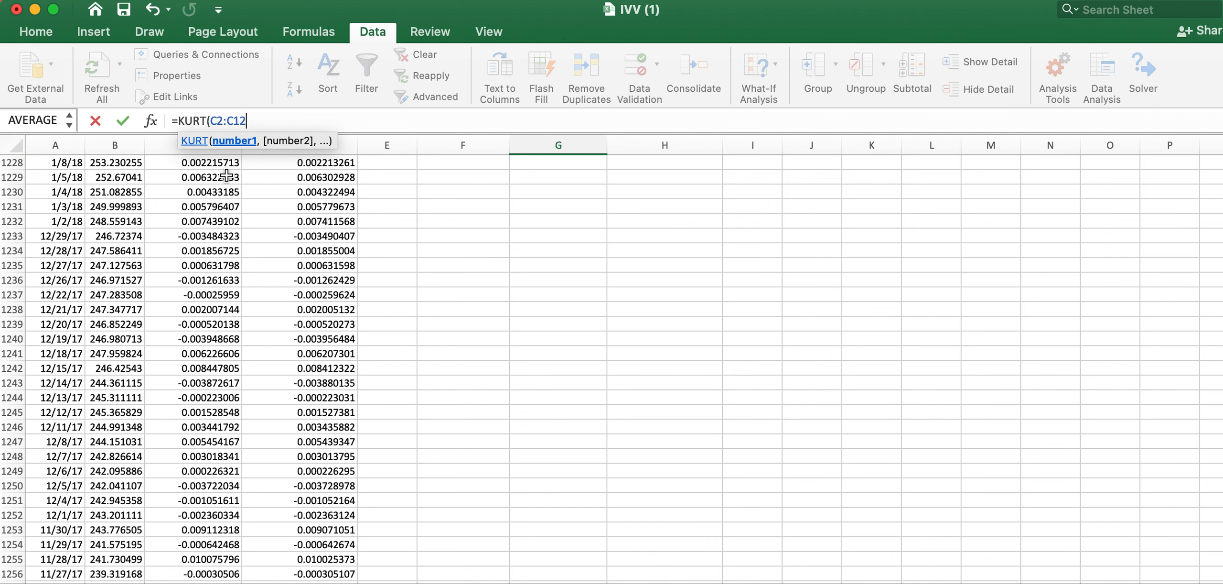
pyautogui.write('59')
pyautogui.press('Return')
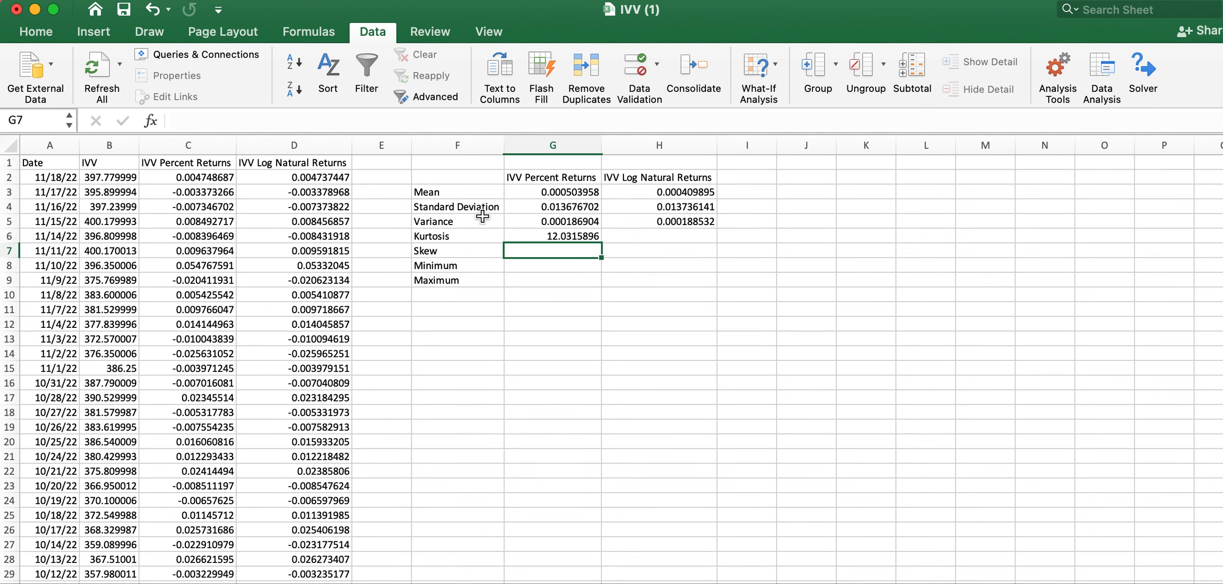
pyautogui.click(517, 238)
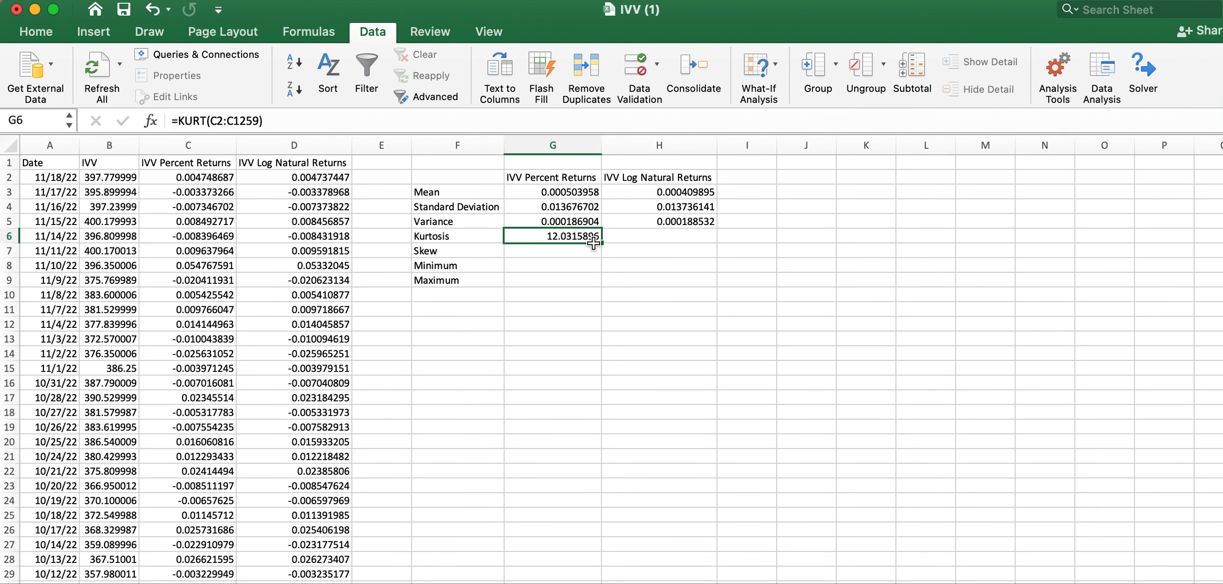
pyautogui.moveTo(608, 244); pyautogui.dragTo(662, 245)
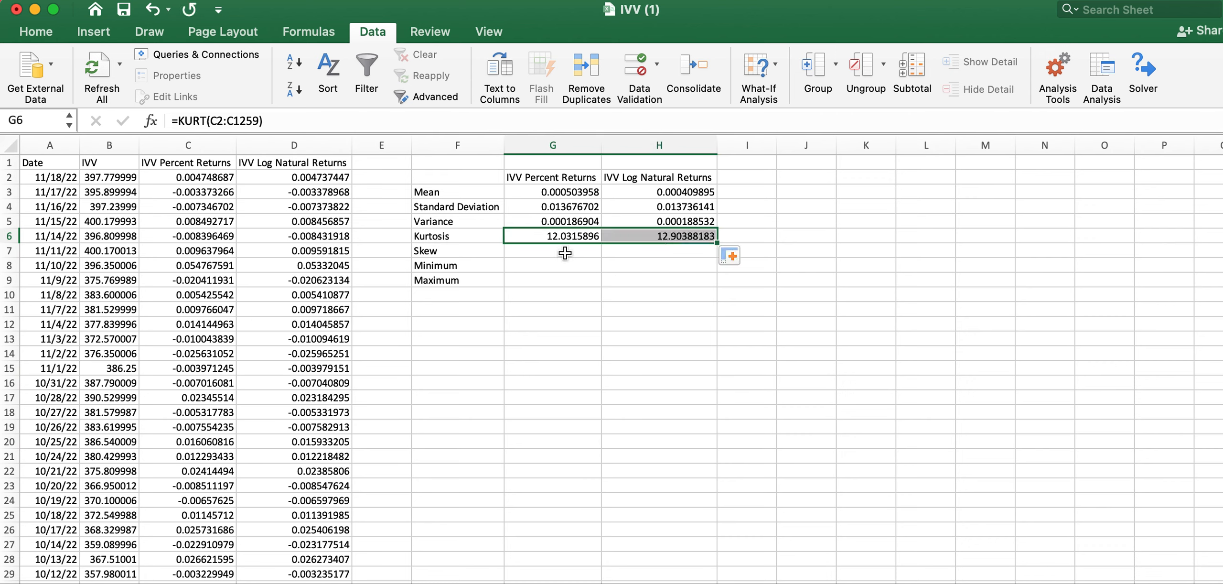
# - Calculate the skew of the percent returns in G7 with =SKEW(C2:C1259) and fill it into H7 for the log natural returns
pyautogui.click(529, 248)
pyautogui.write('=ske')
pyautogui.press('Tab')
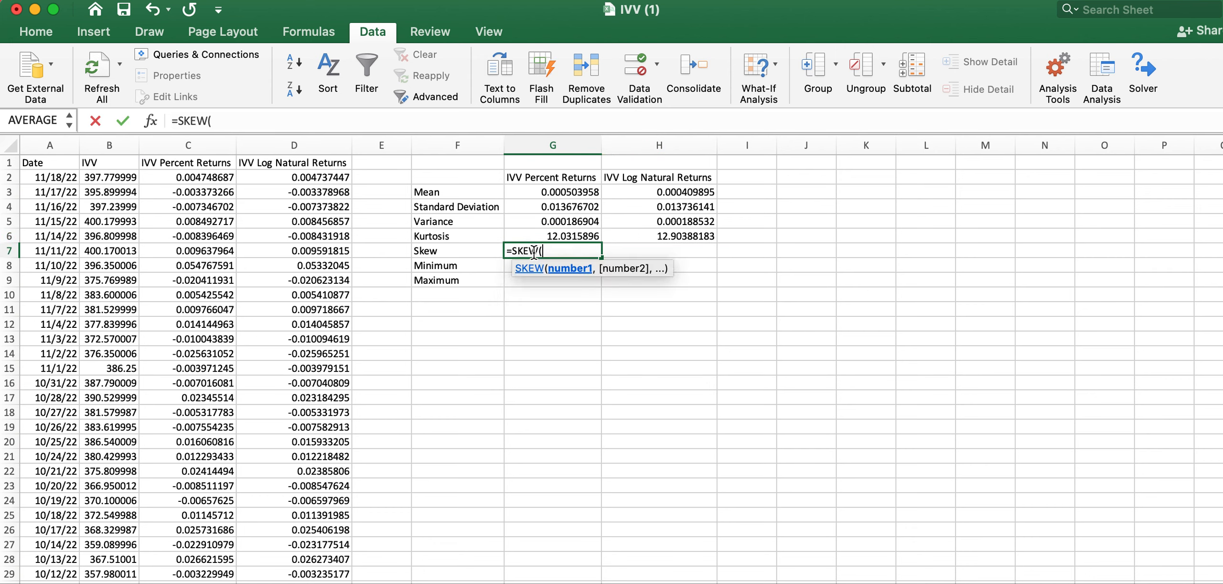
pyautogui.click(186, 175)
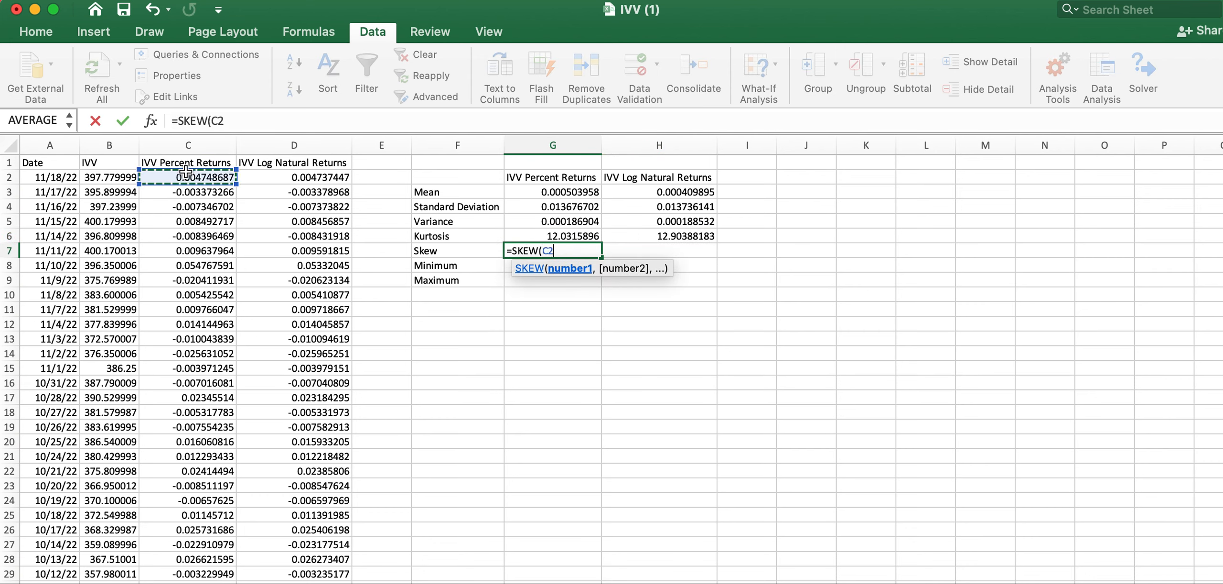
pyautogui.press('super+shift+Down')
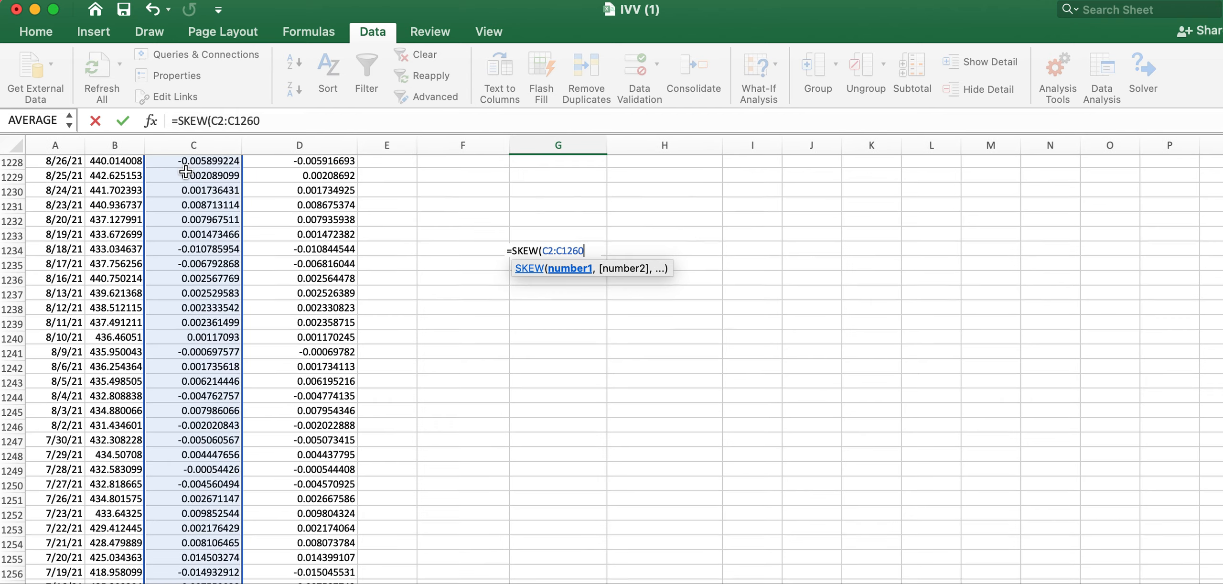
pyautogui.write('\\')
pyautogui.press('BackSpace')
pyautogui.press('BackSpace')
pyautogui.press('BackSpace')
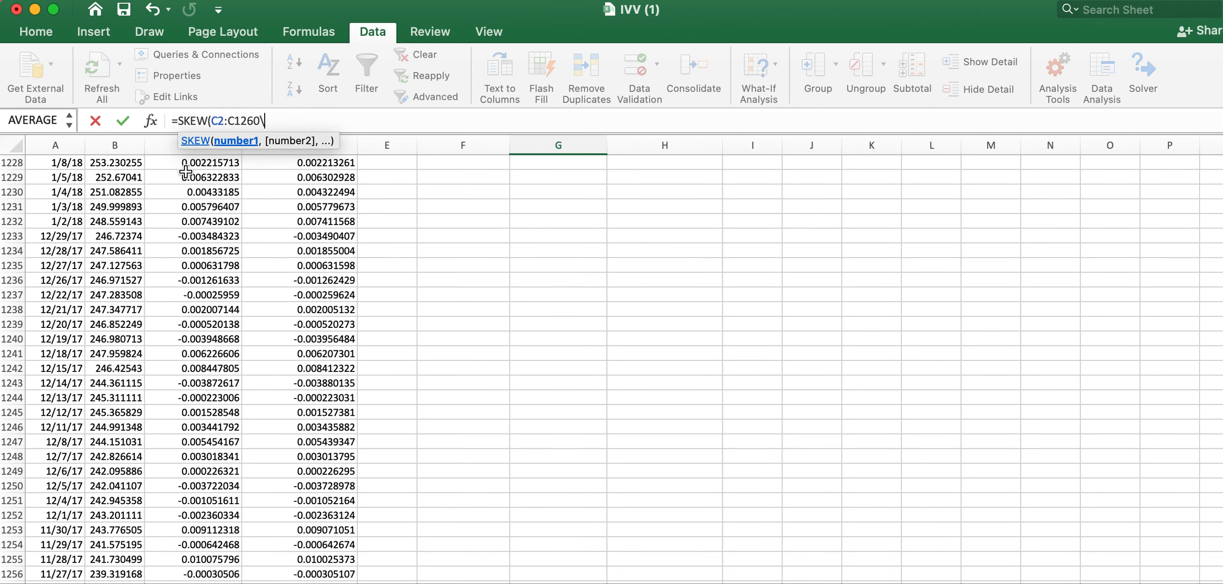
pyautogui.write('0)')
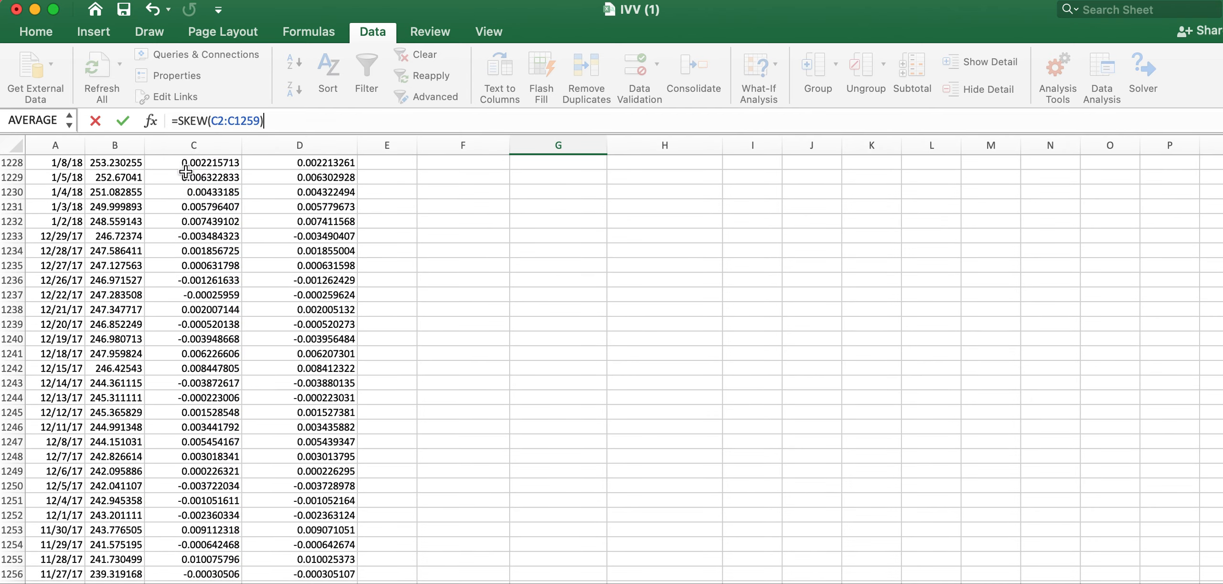
pyautogui.press('Return')
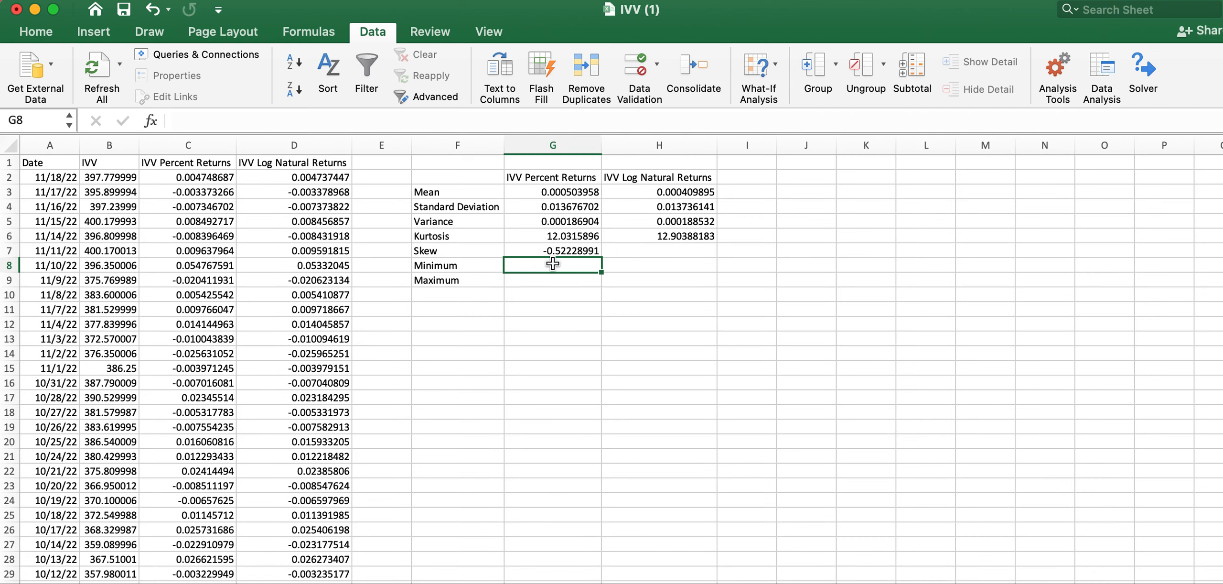
pyautogui.click(557, 252)
pyautogui.moveTo(602, 258); pyautogui.dragTo(668, 260)
# - Calculate the minimum of the percent returns in G8 with =MIN(C2:C1259)
pyautogui.click(548, 269)
pyautogui.write('=min')
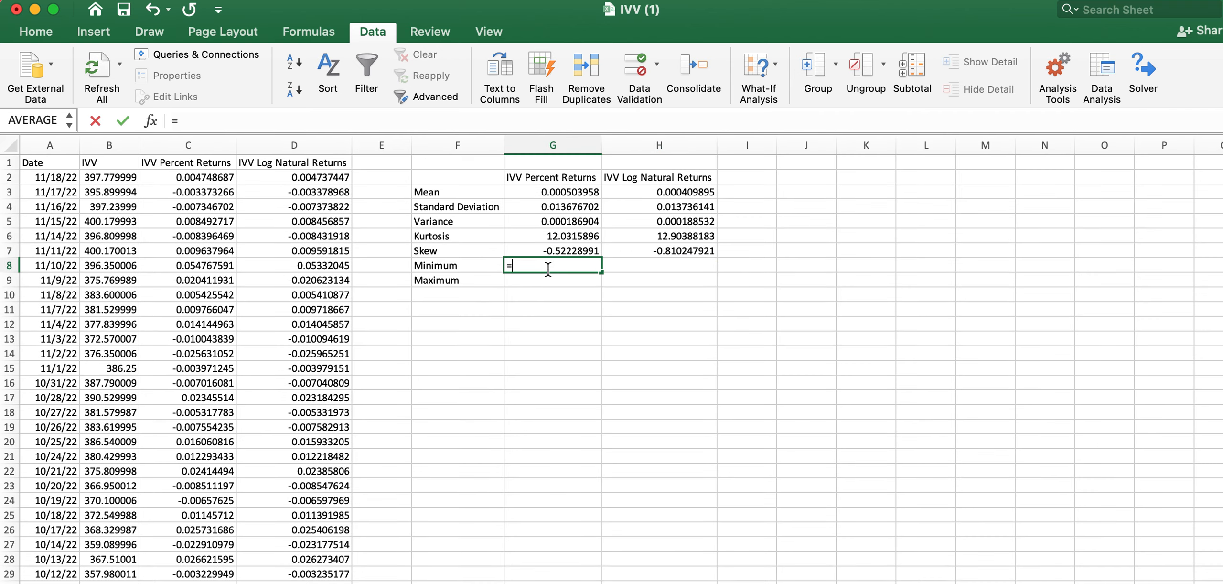
pyautogui.press('Tab')
pyautogui.click(187, 180)
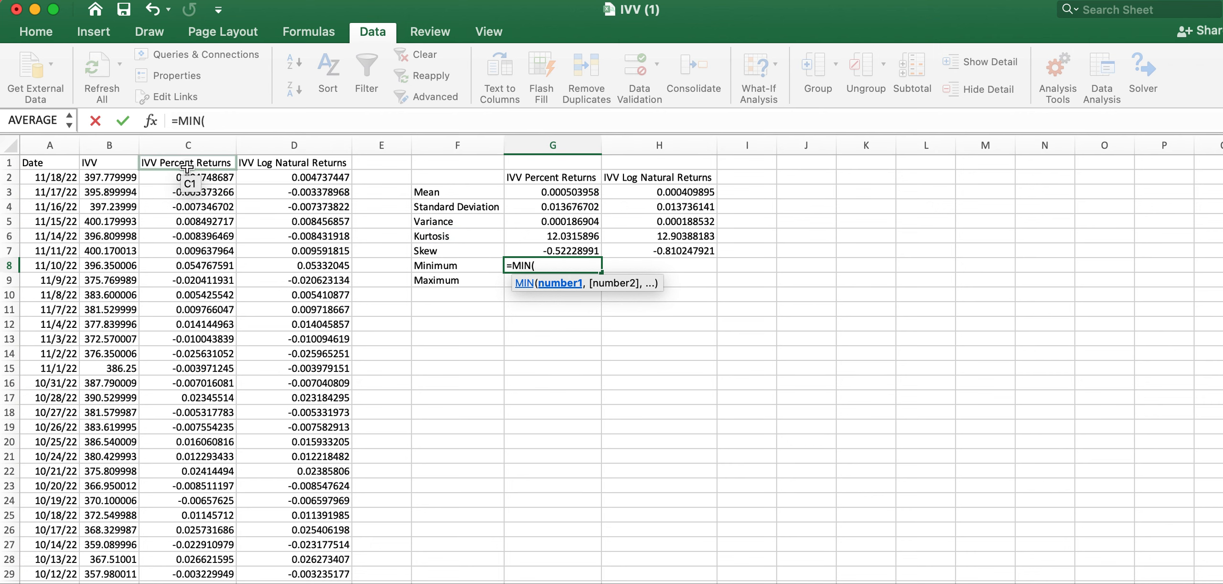
pyautogui.press('super+shift+Down')
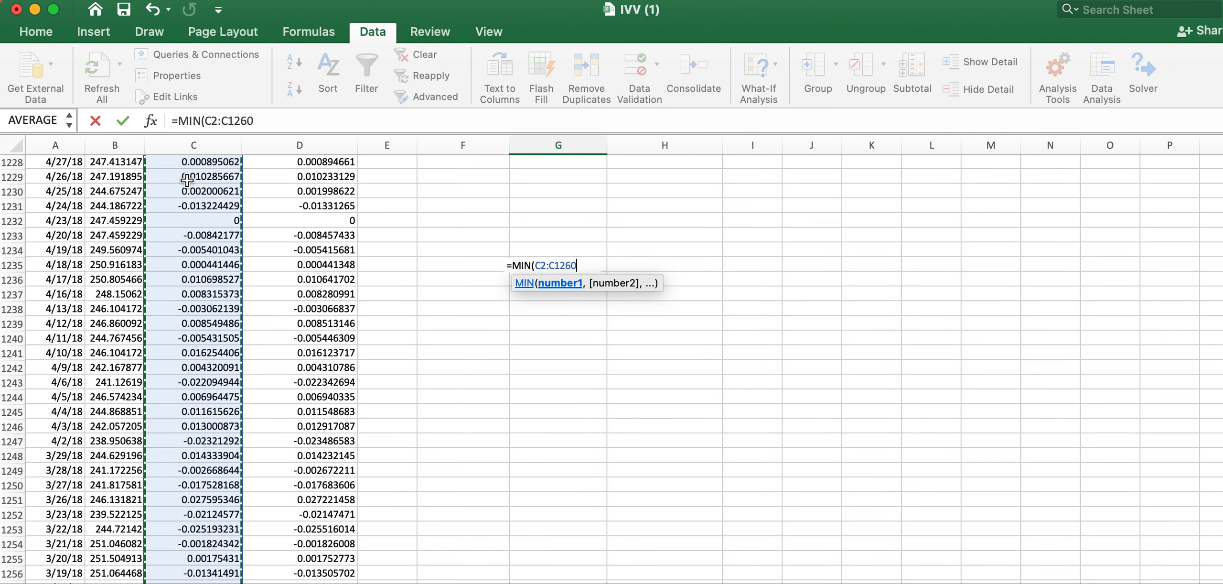
pyautogui.press('BackSpace')
pyautogui.press('BackSpace')
pyautogui.write('59')
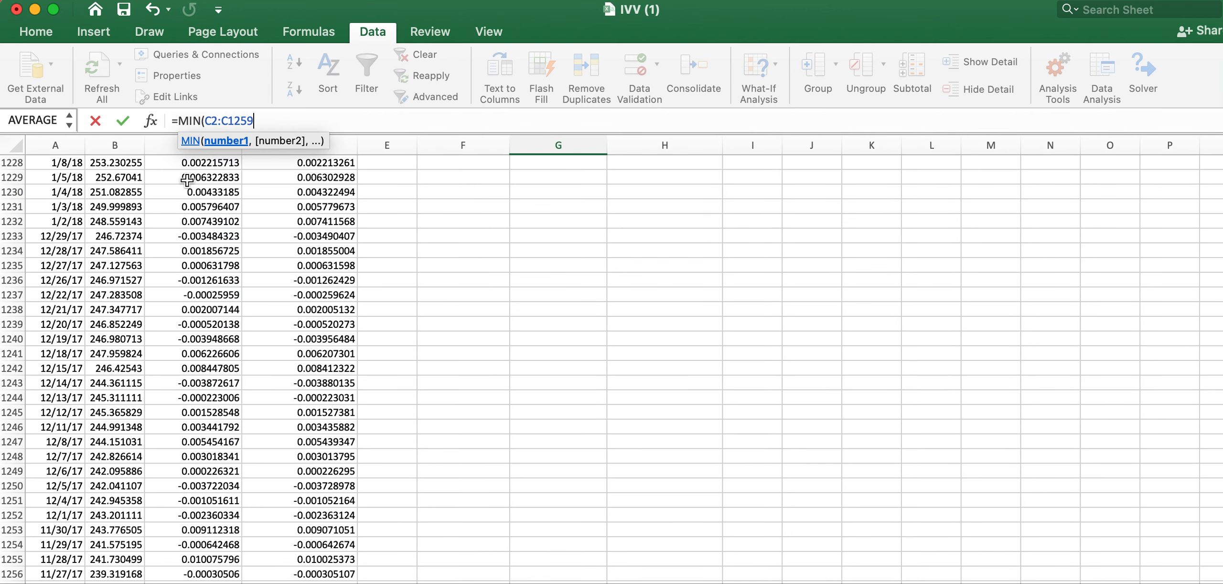
pyautogui.press('Return')
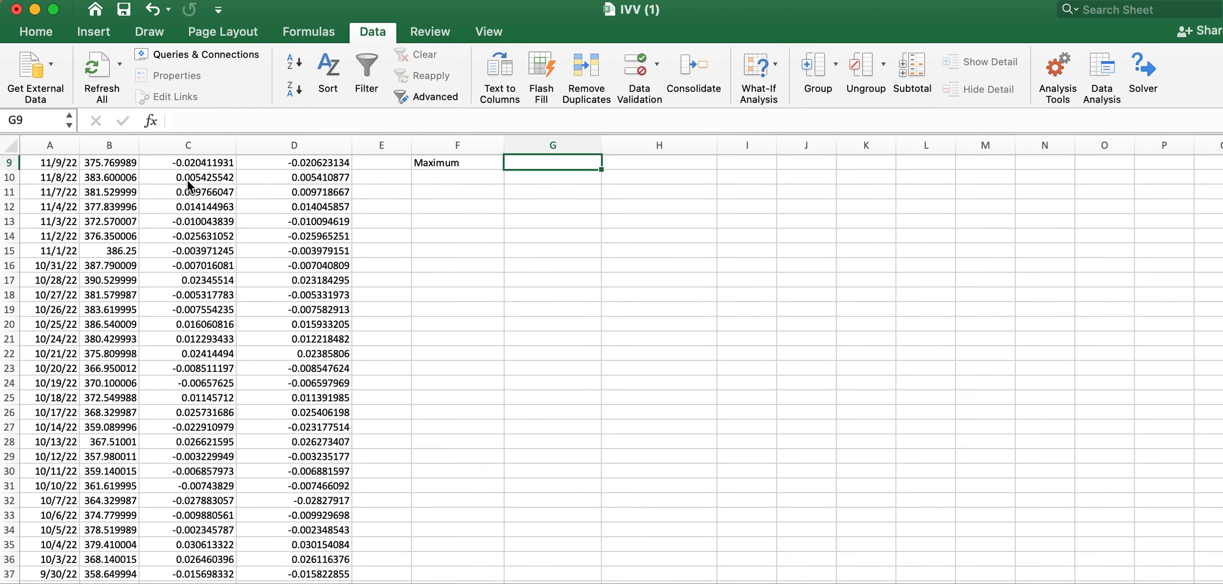
# - Fill the minimum formula from G8 into H8 for the log natural returns and check the range it references
pyautogui.scroll(4, 187, 180)
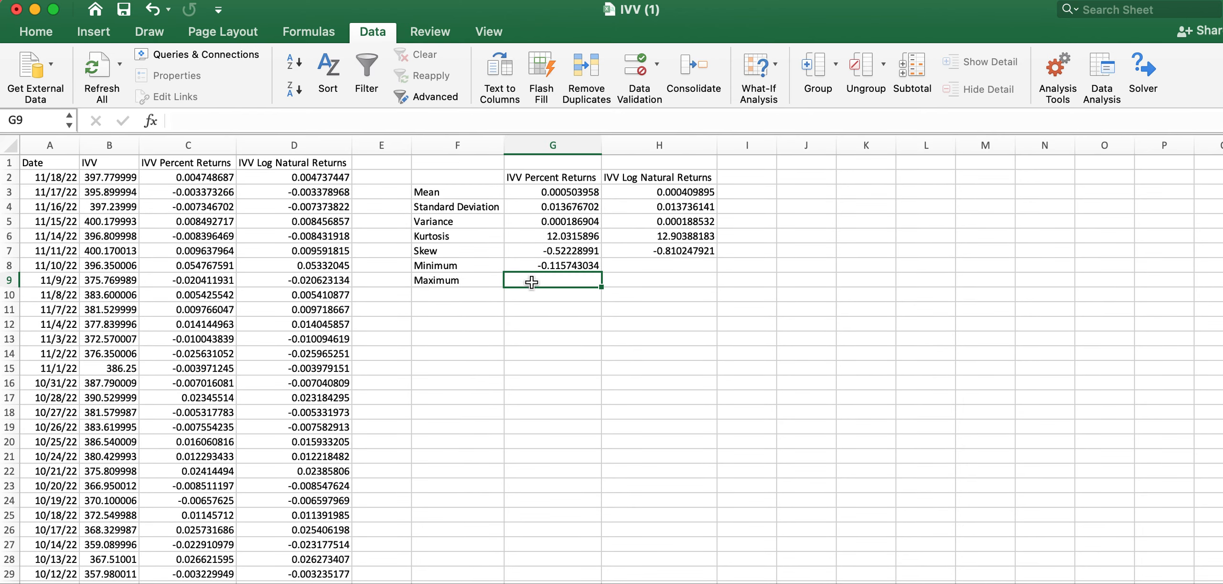
pyautogui.click(547, 262)
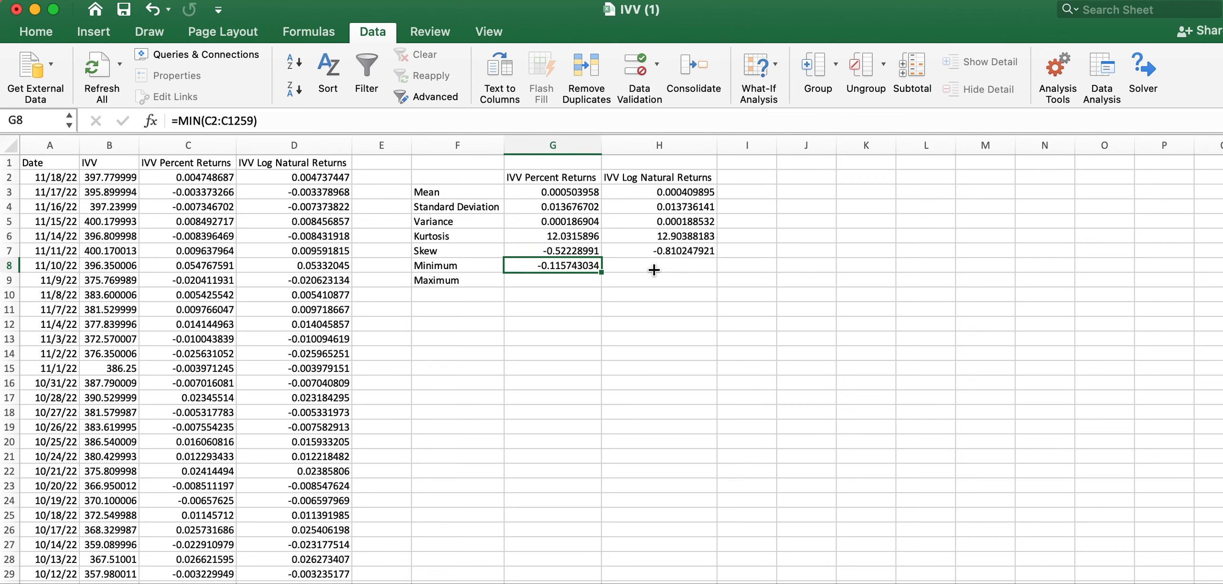
pyautogui.moveTo(603, 272); pyautogui.dragTo(665, 271)
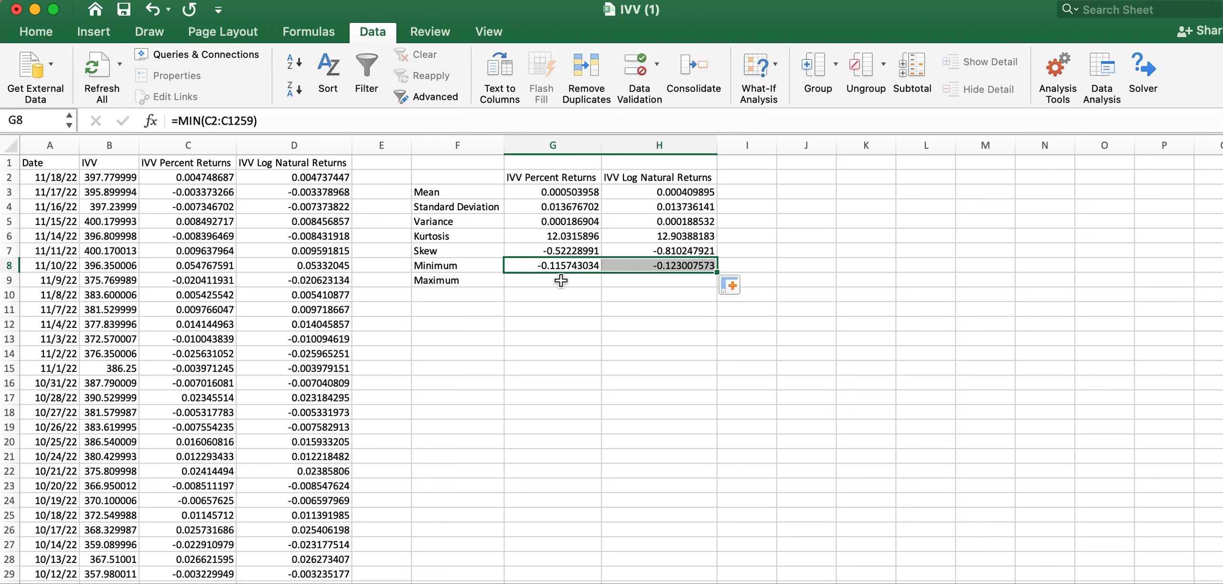
pyautogui.click(688, 269)
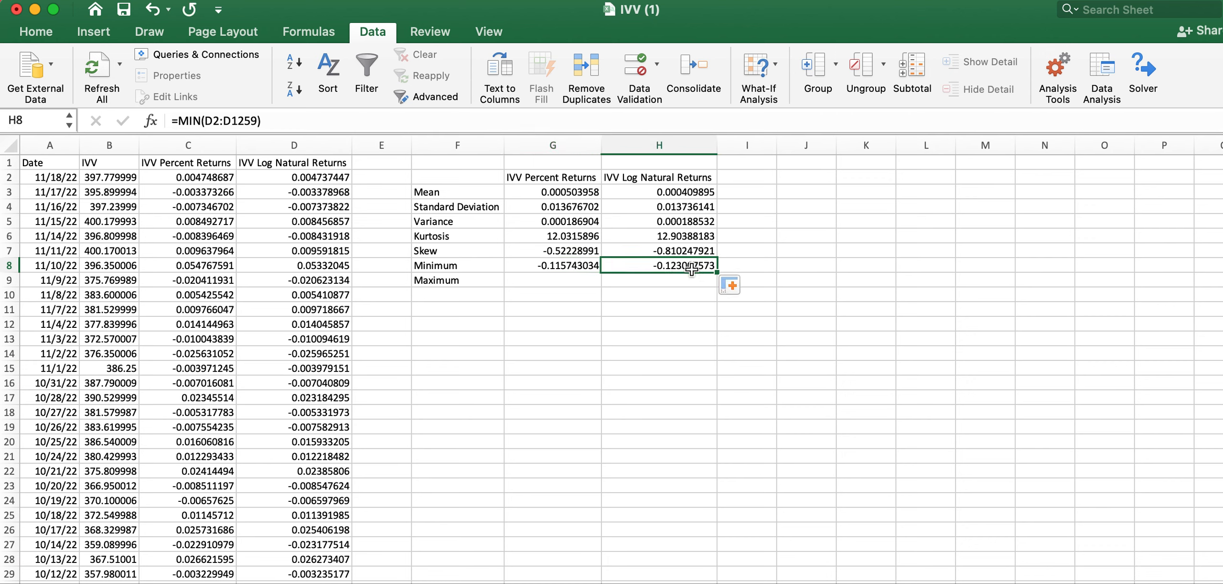
# - Calculate the maximum of the percent returns in G9 with =MAX(C2:C1259)
pyautogui.click(556, 279)
pyautogui.write('=max')
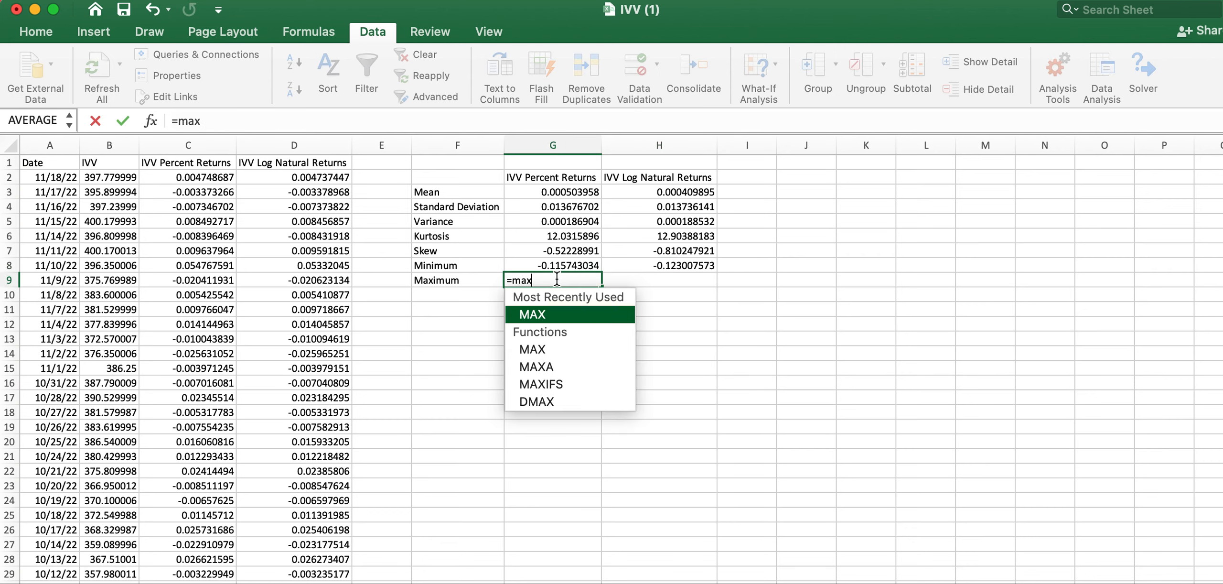
pyautogui.press('Tab')
pyautogui.click(216, 177)
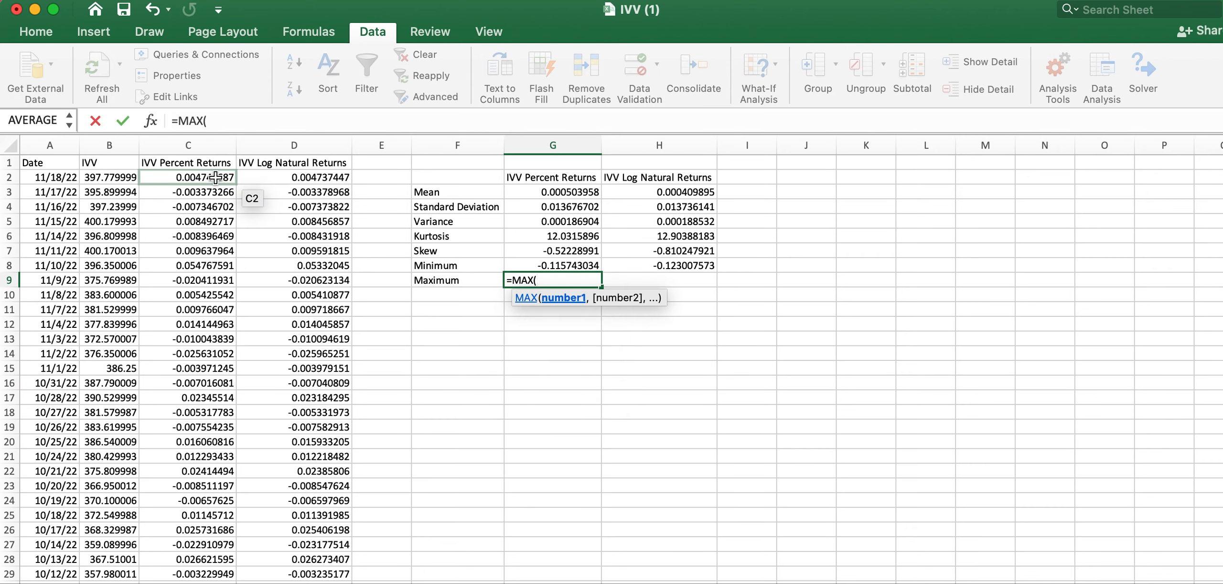
pyautogui.hotkey('ctrl', 'shift', 'Down')
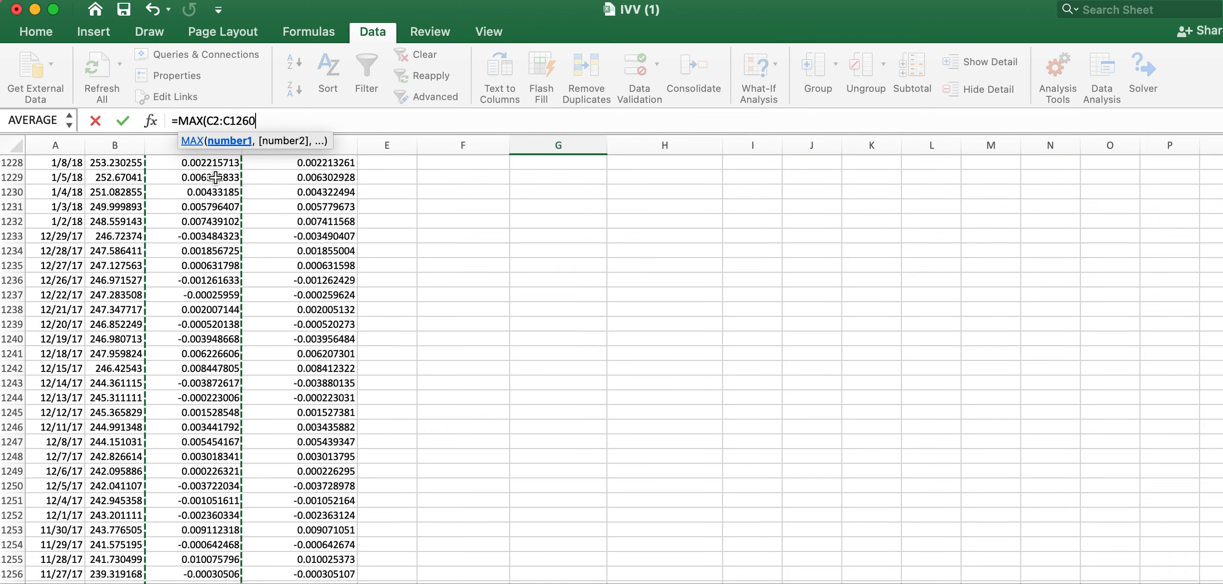
pyautogui.write(')')
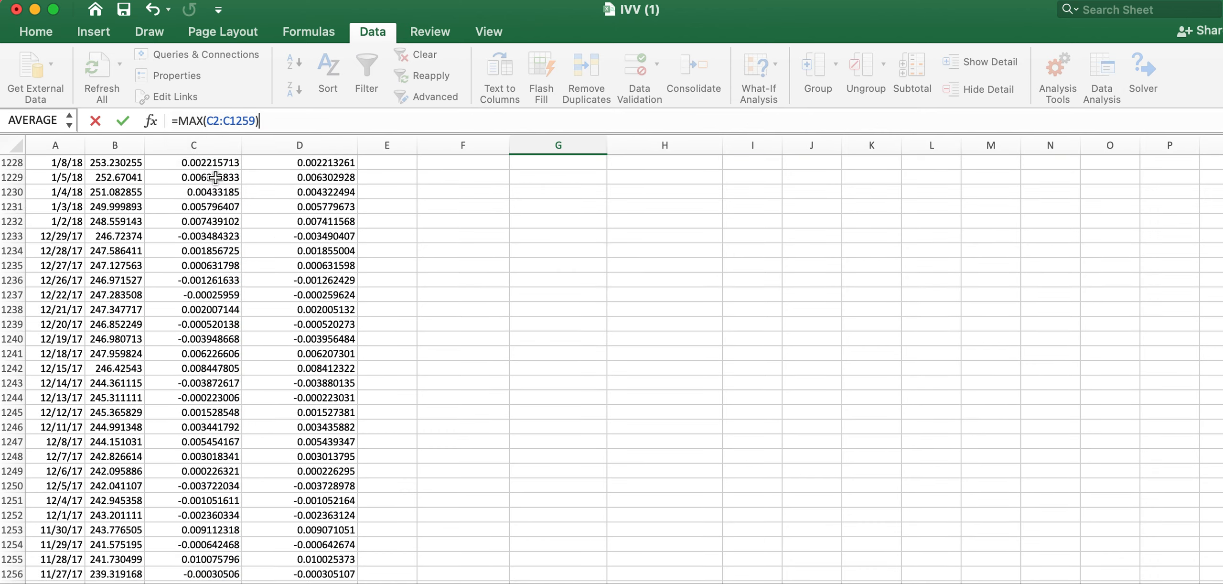
pyautogui.press('Return')
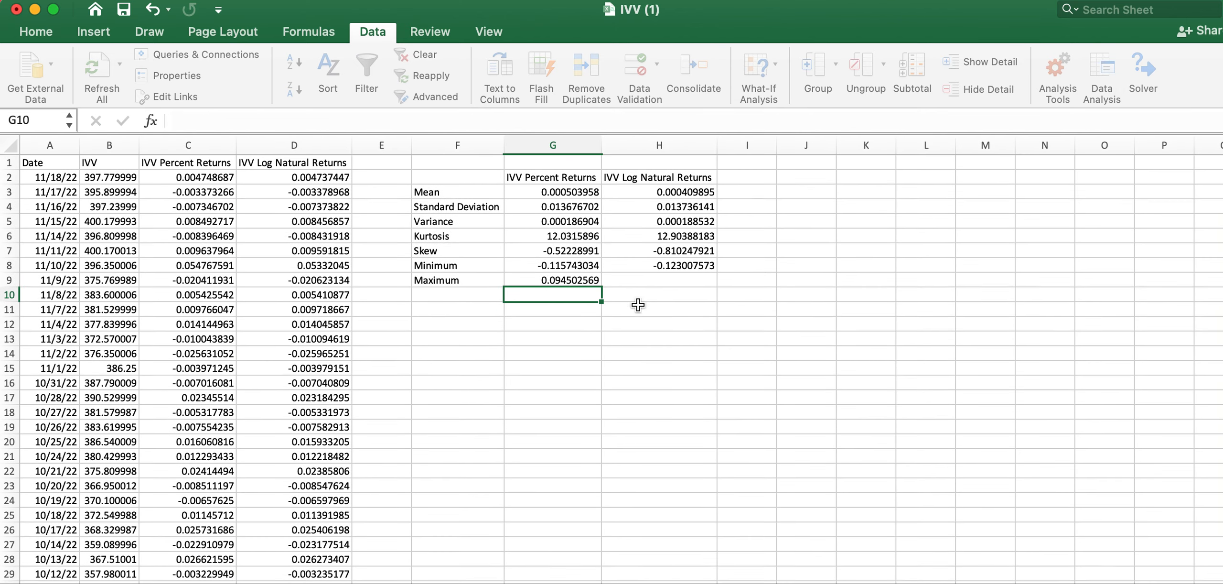
# - Fill the maximum formula from G9 into H9 for the log natural returns
pyautogui.click(560, 281)
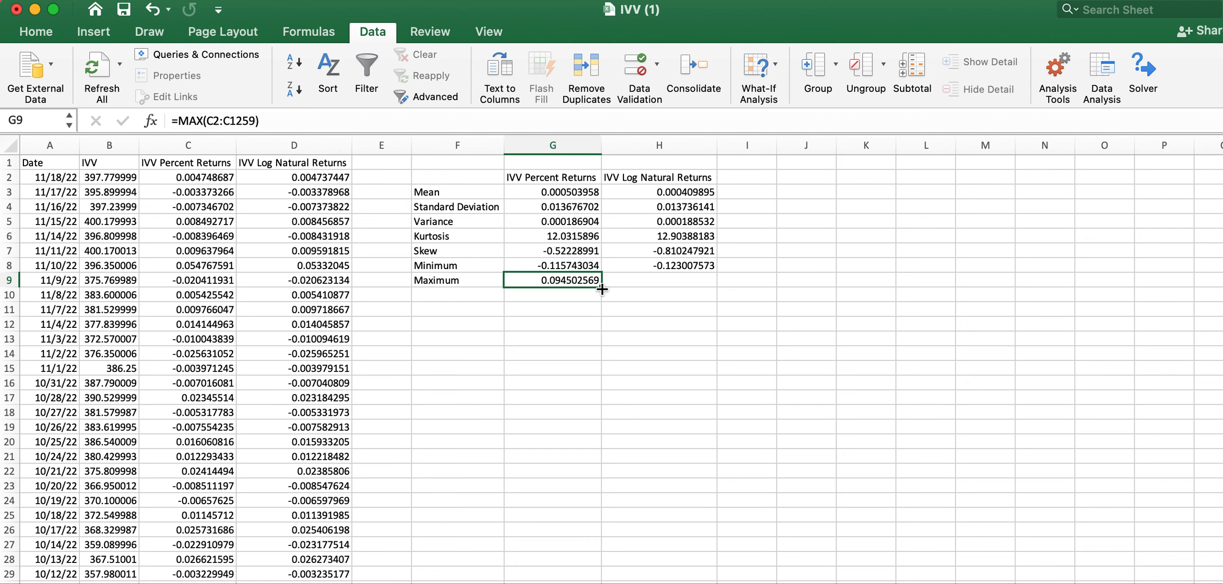
pyautogui.moveTo(601, 286); pyautogui.dragTo(662, 282)
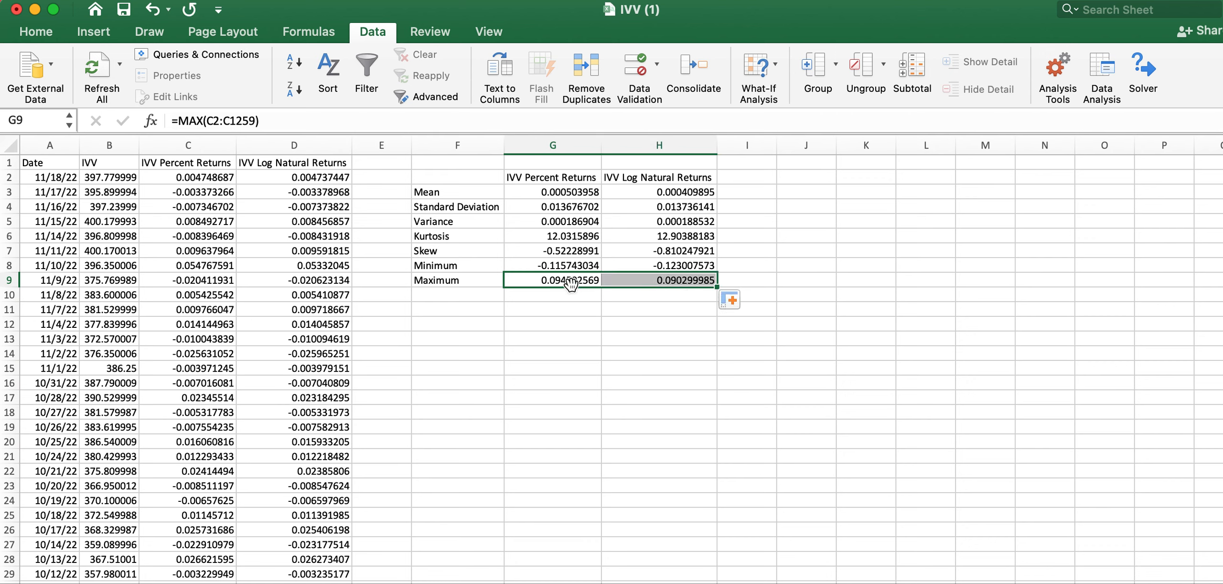
pyautogui.click(627, 337)
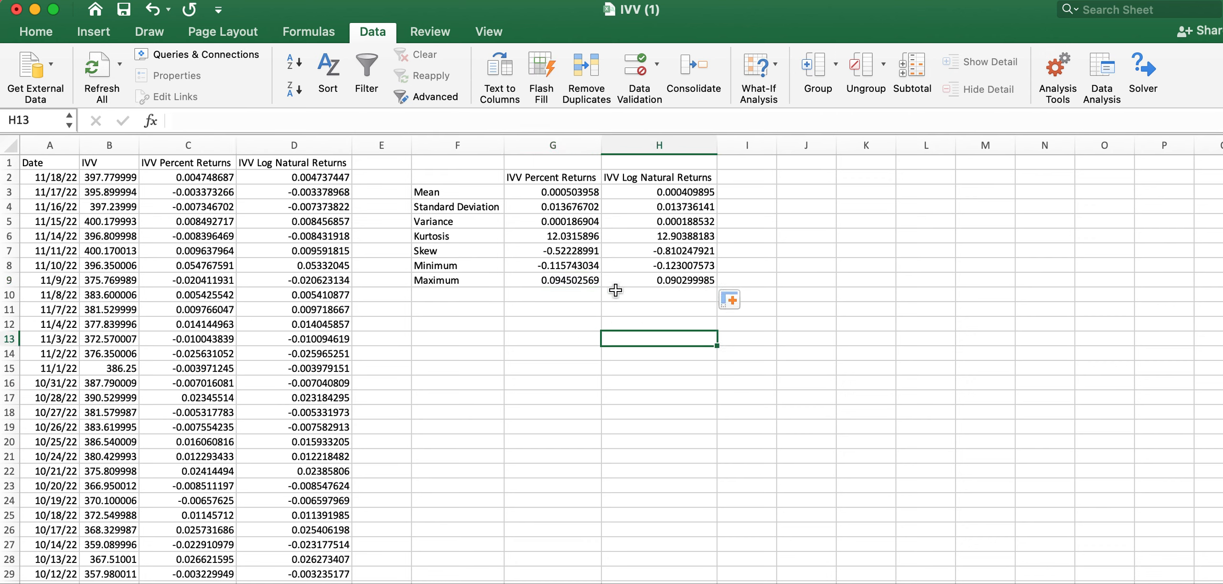
# - Review the formulas behind each percent-return statistic in G3 through G9, from mean to maximum
pyautogui.click(552, 193)
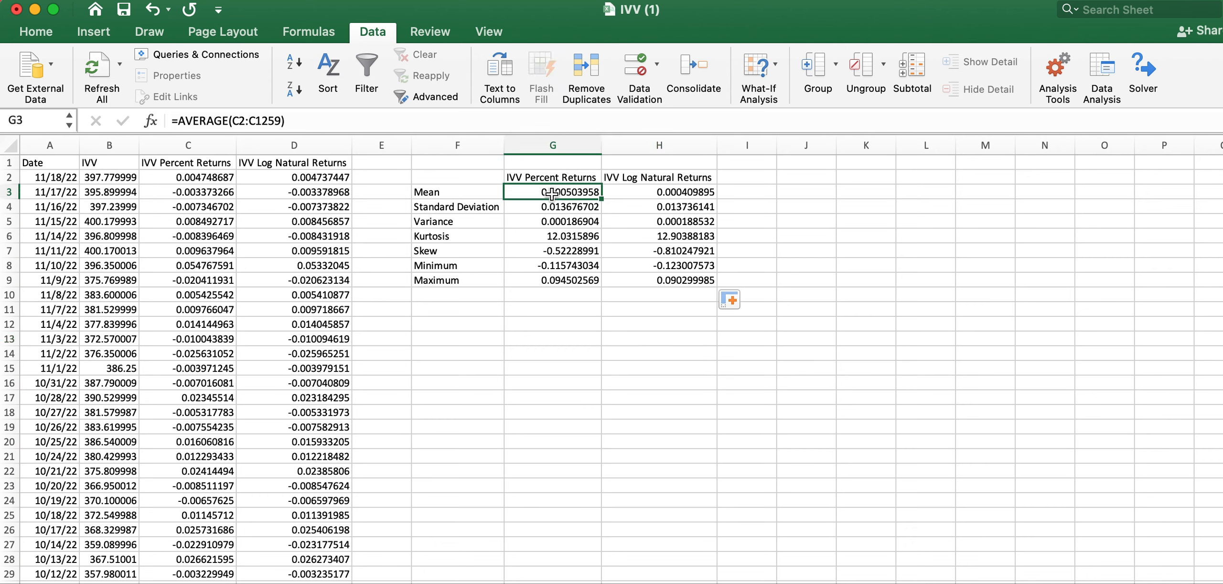
pyautogui.press('Down')
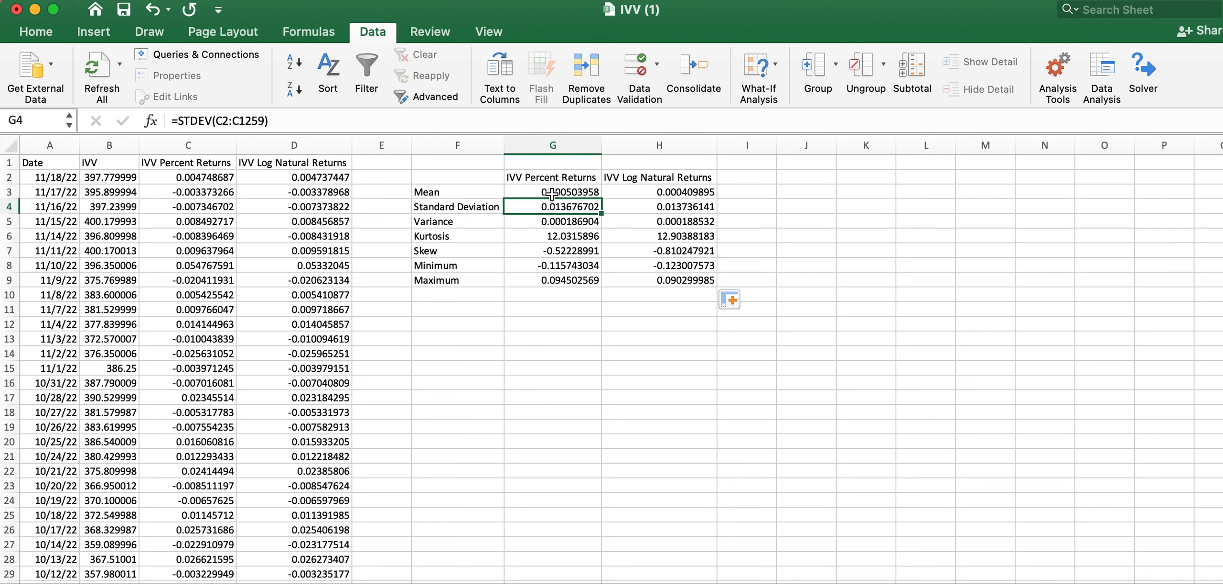
pyautogui.press('Down')
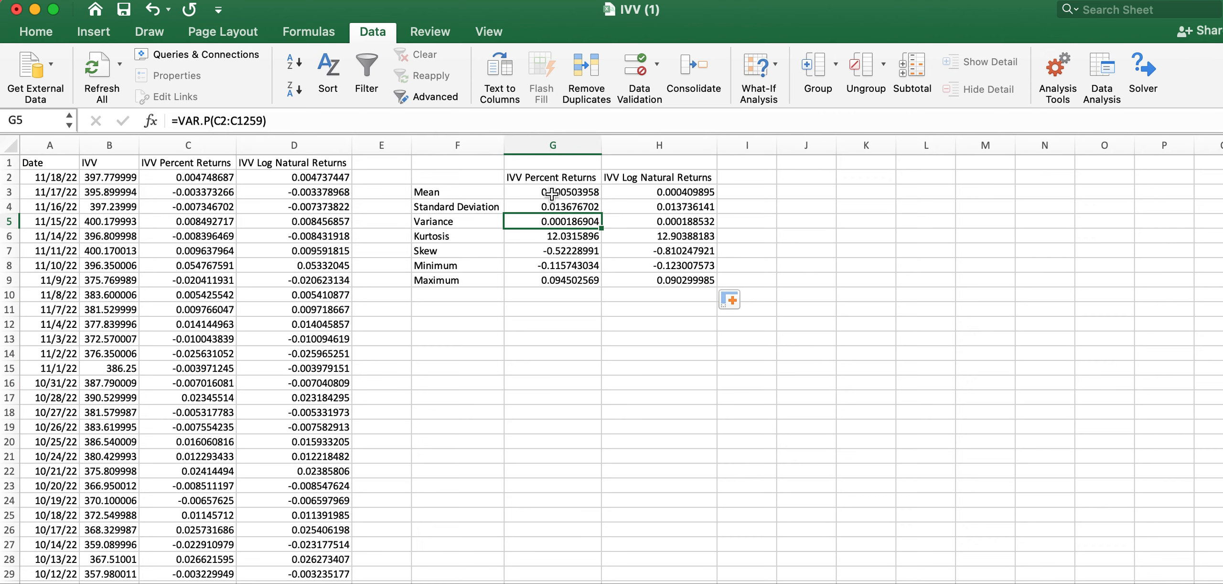
pyautogui.press('Down')
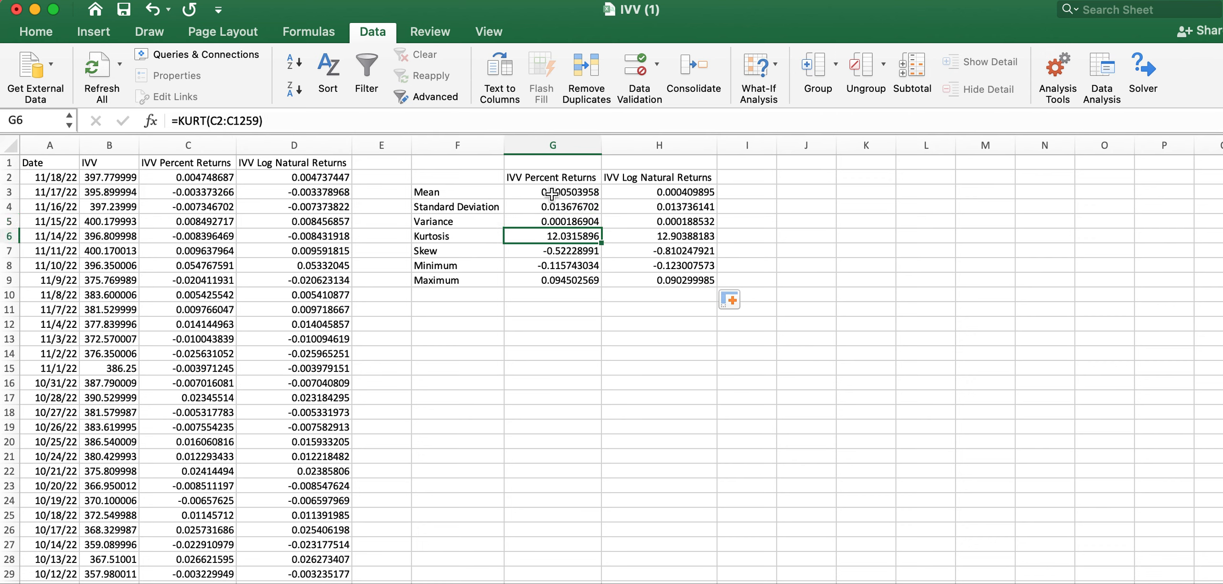
pyautogui.press('Down')
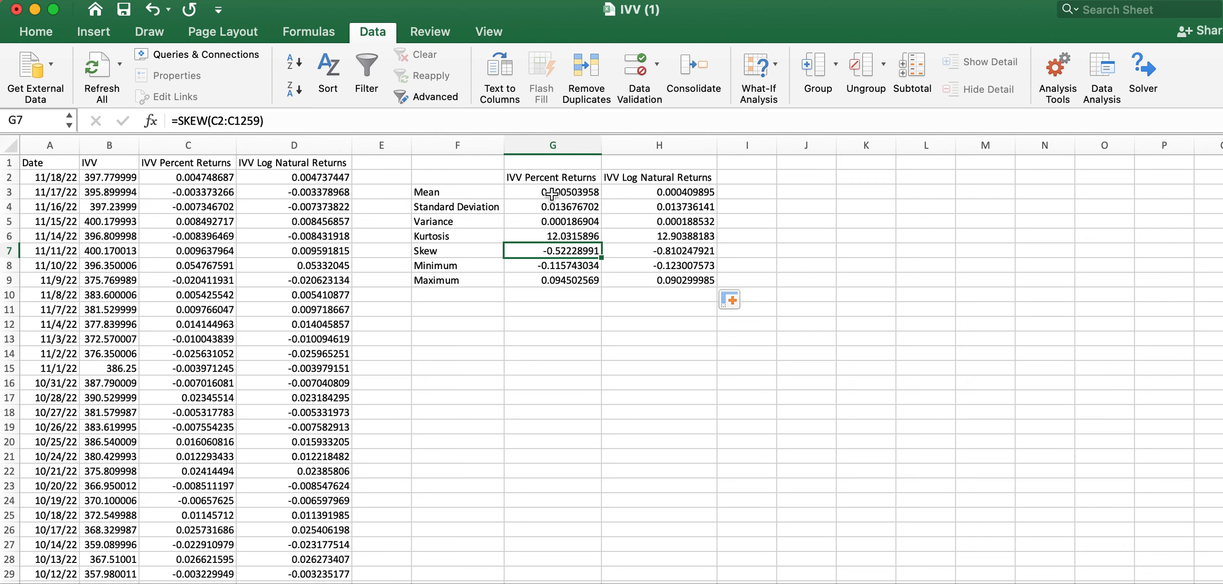
pyautogui.press('Down')
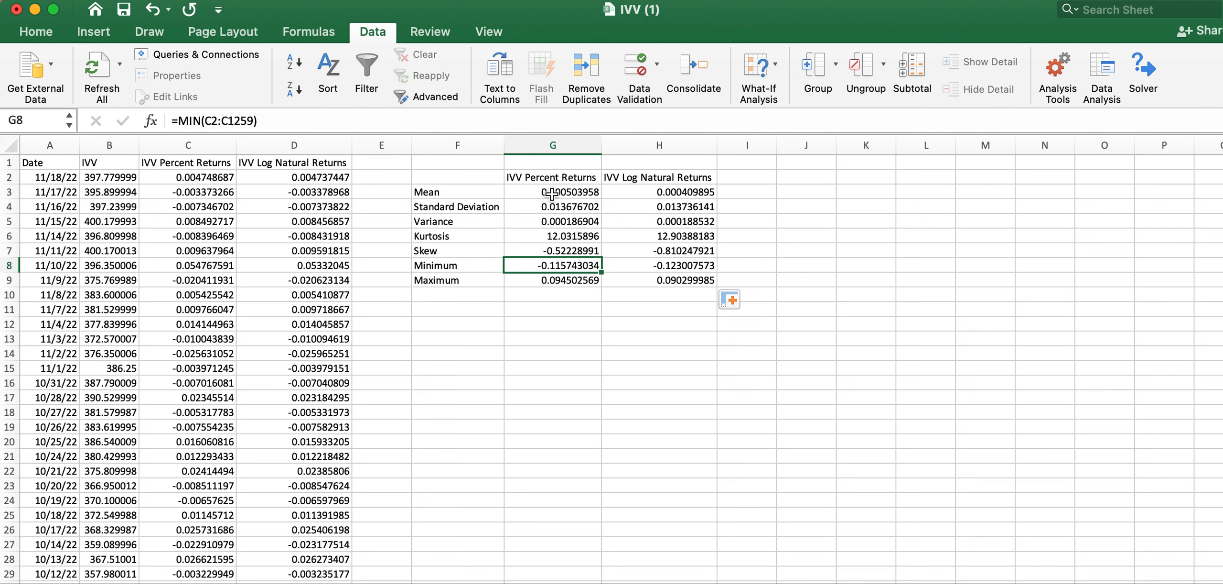
pyautogui.press('Down')
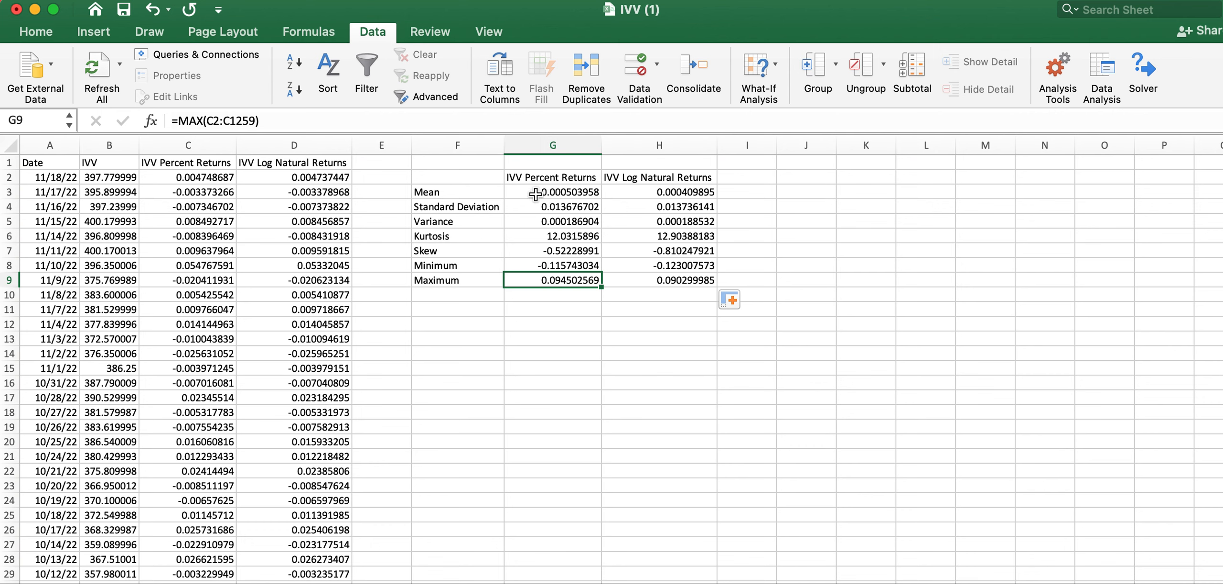
# - Check the range referenced by the mean formula in H3 for the log natural returns
pyautogui.click(638, 191)
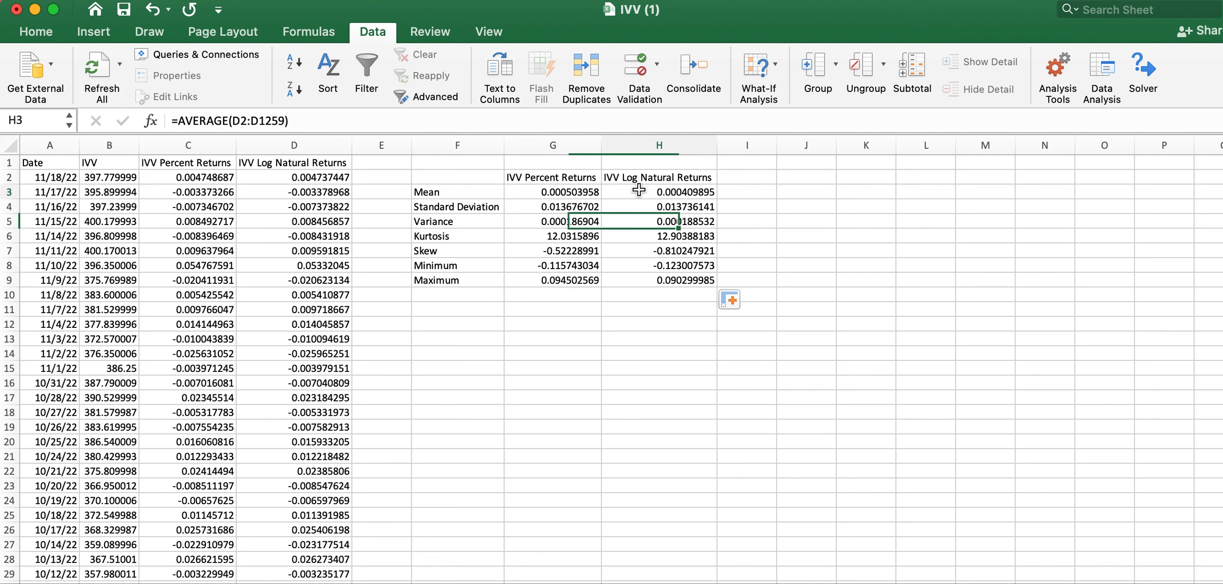
pyautogui.click(362, 121)
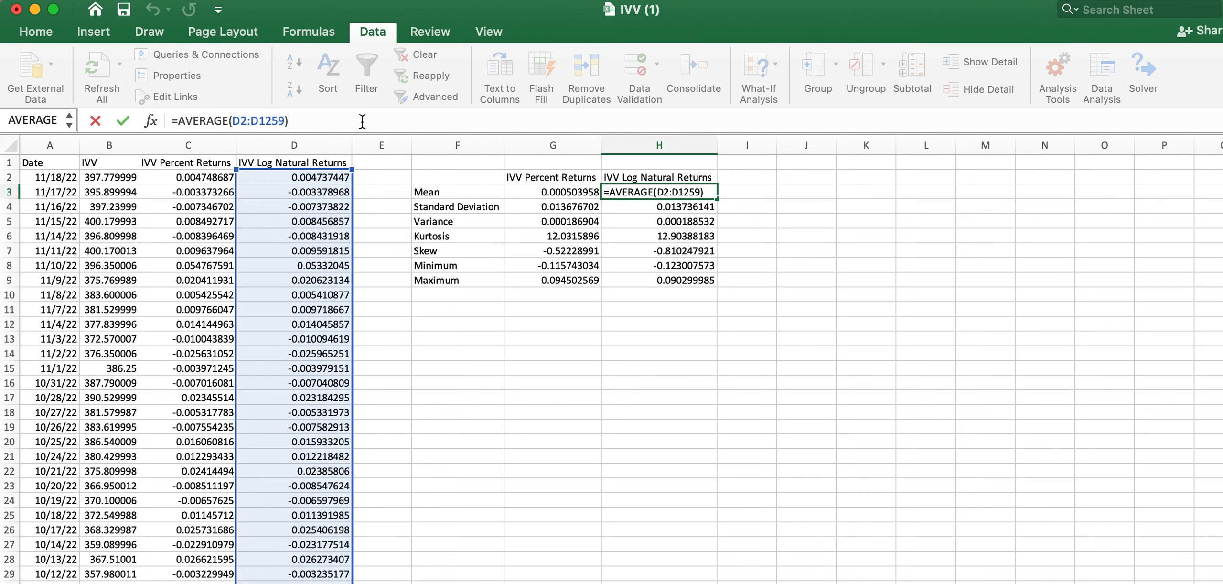
pyautogui.press('Return')
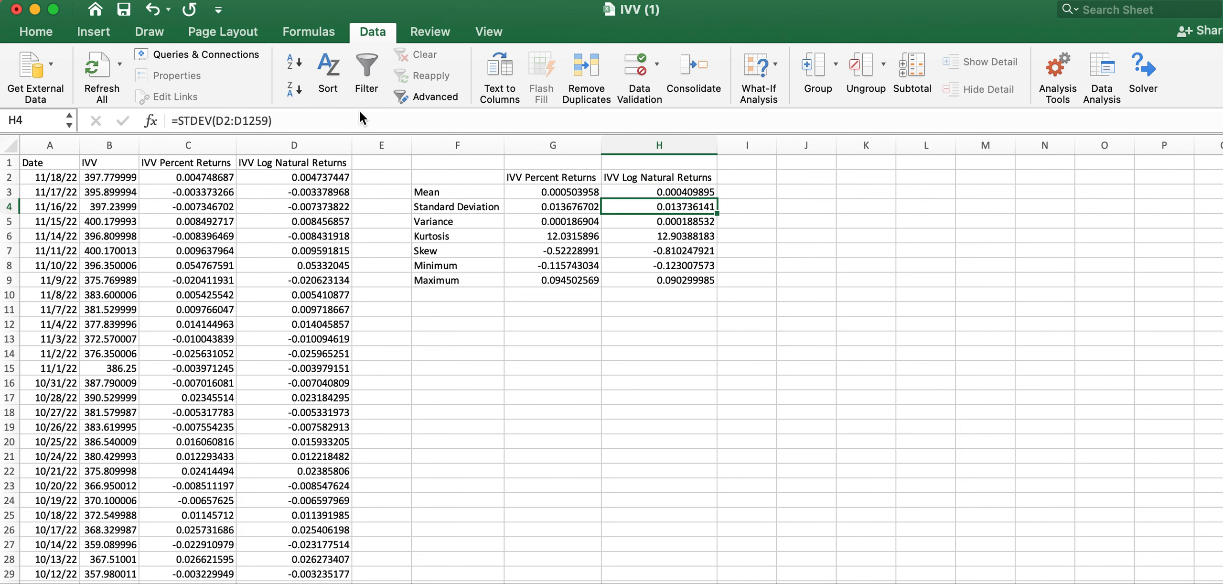
pyautogui.press('super+shift+5')
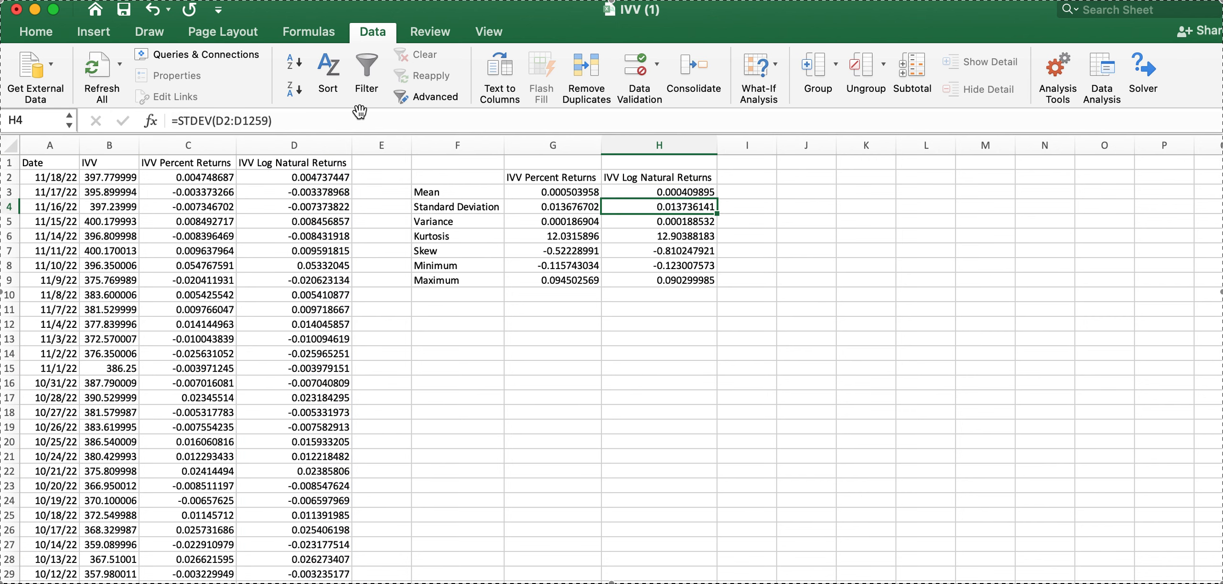